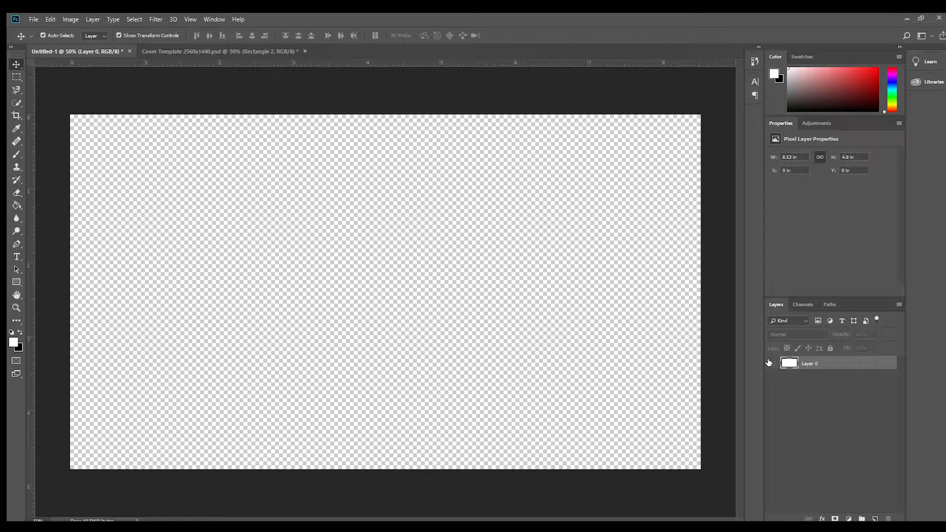
{"action": "left_click", "coordinate": [688, 72]}
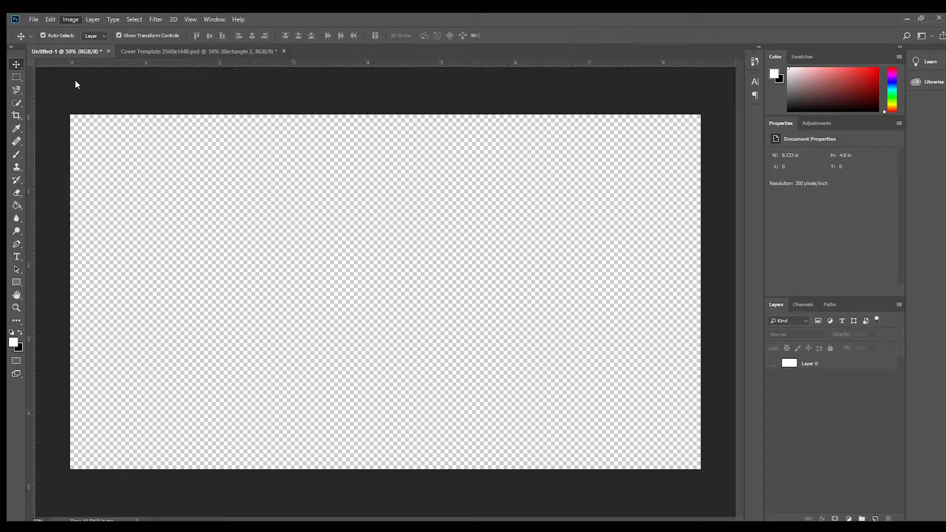
{"action": "key", "text": "h"}
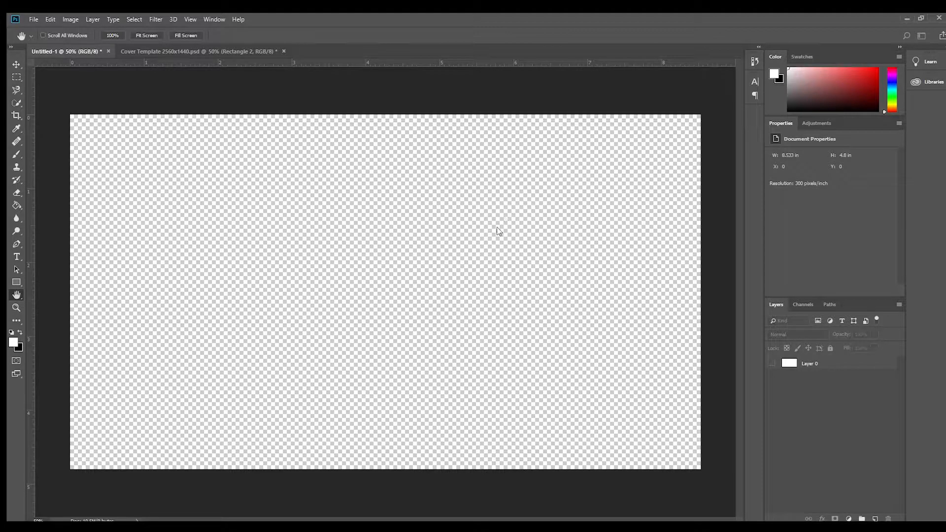
{"action": "key", "text": "v"}
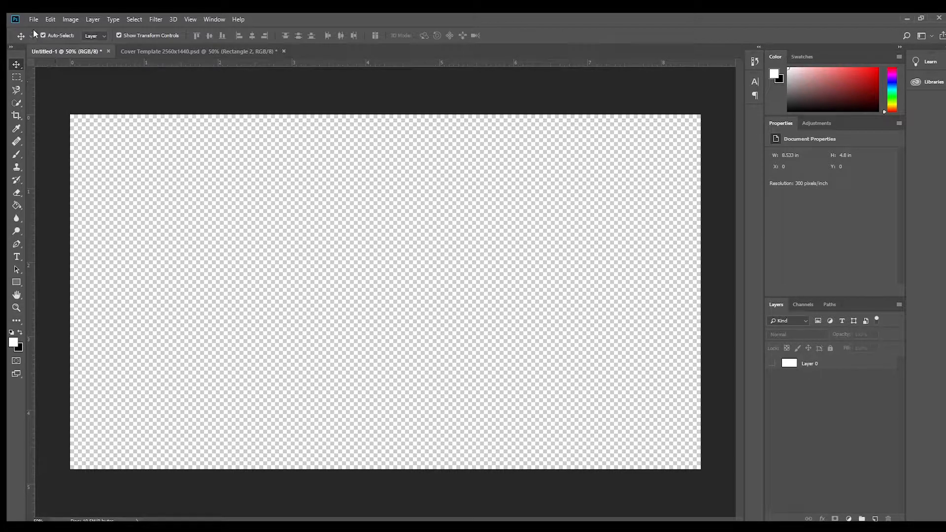
Create a white 1546 × 423 px rectangle on the blank canvas with the Rectangle tool
{"action": "left_click", "coordinate": [13, 280]}
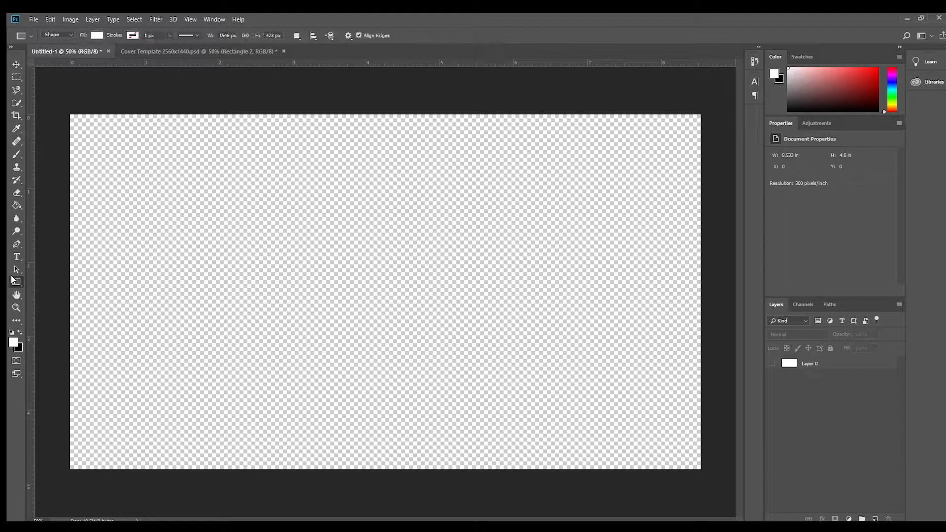
{"action": "left_click", "coordinate": [294, 251]}
{"action": "key", "text": "ctrl+z"}
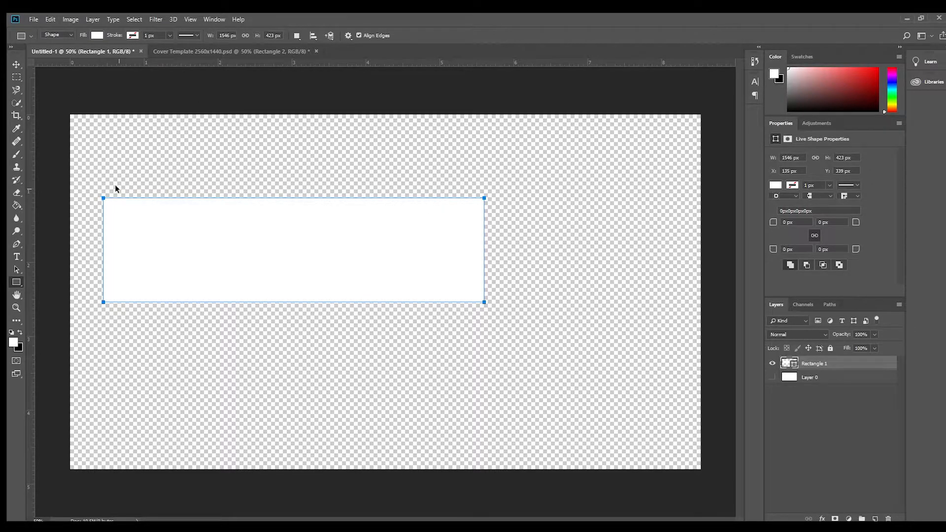
Center the white rectangle horizontally and vertically on the canvas
{"action": "key", "text": "ctrl+a"}
{"action": "left_click", "coordinate": [16, 64]}
{"action": "left_click", "coordinate": [250, 35]}
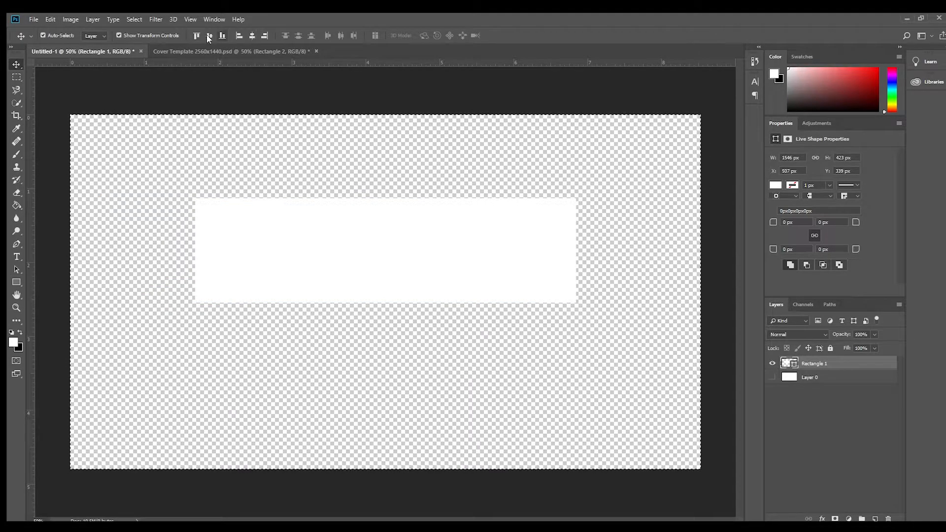
{"action": "left_click", "coordinate": [203, 35]}
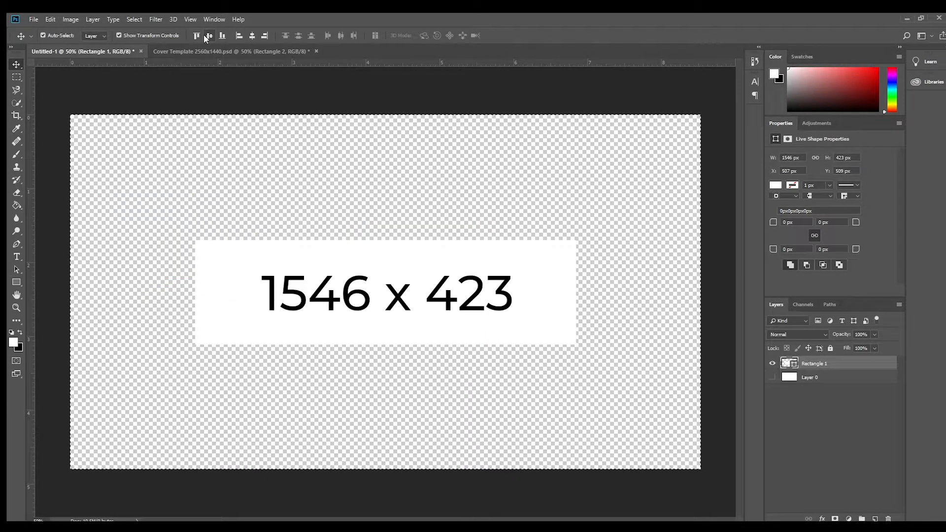
{"action": "key", "text": "ctrl+d"}
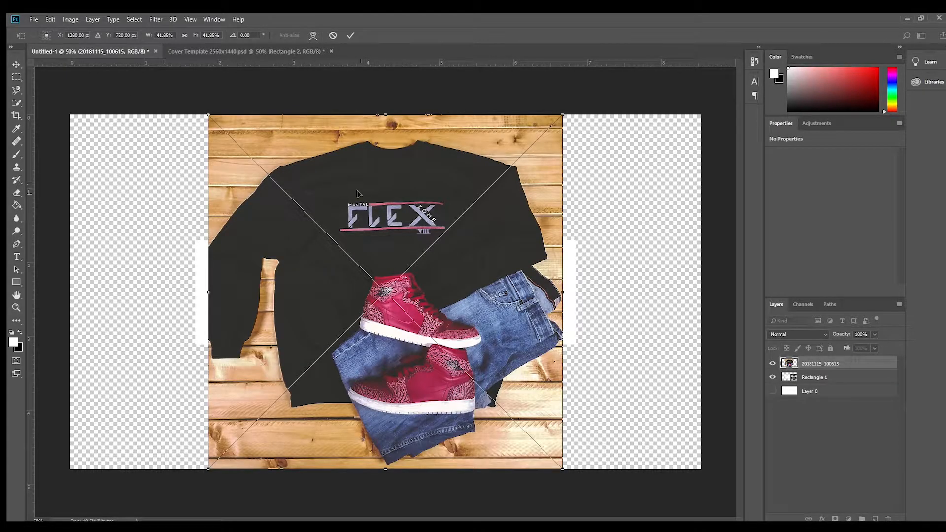
Move the placed sweatshirt photo to the canvas's left side and scale it proportionally to 53.82%
{"action": "left_click_drag", "start_coordinate": [358, 192], "coordinate": [213, 181]}
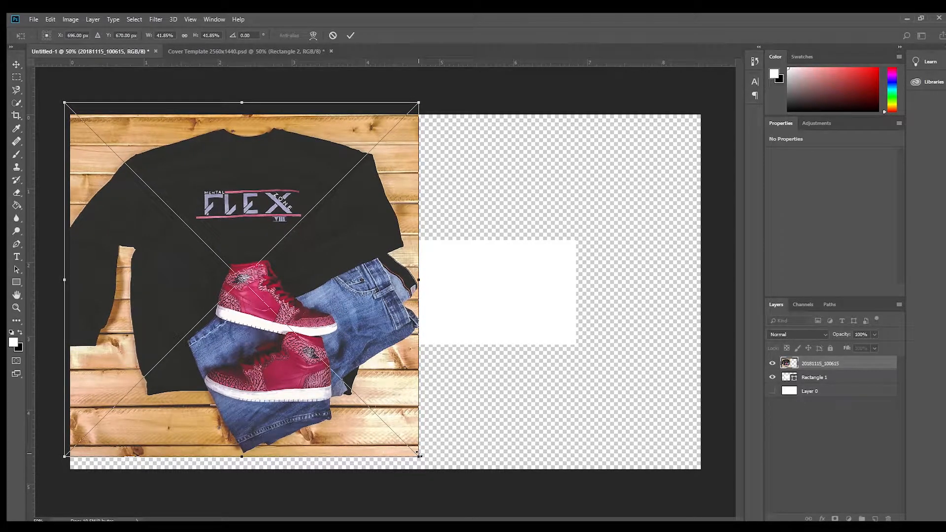
{"action": "left_click_drag", "start_coordinate": [419, 456], "coordinate": [520, 531]}
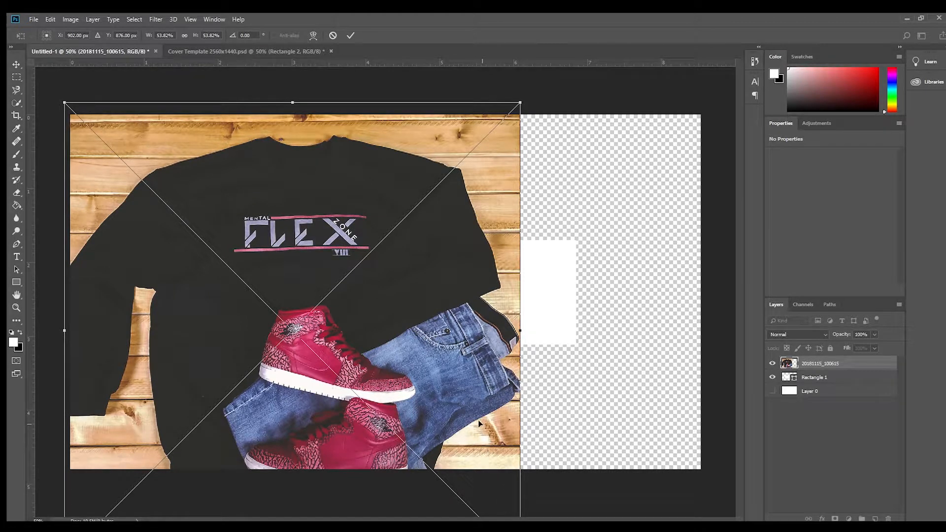
{"action": "left_click_drag", "start_coordinate": [454, 392], "coordinate": [452, 392]}
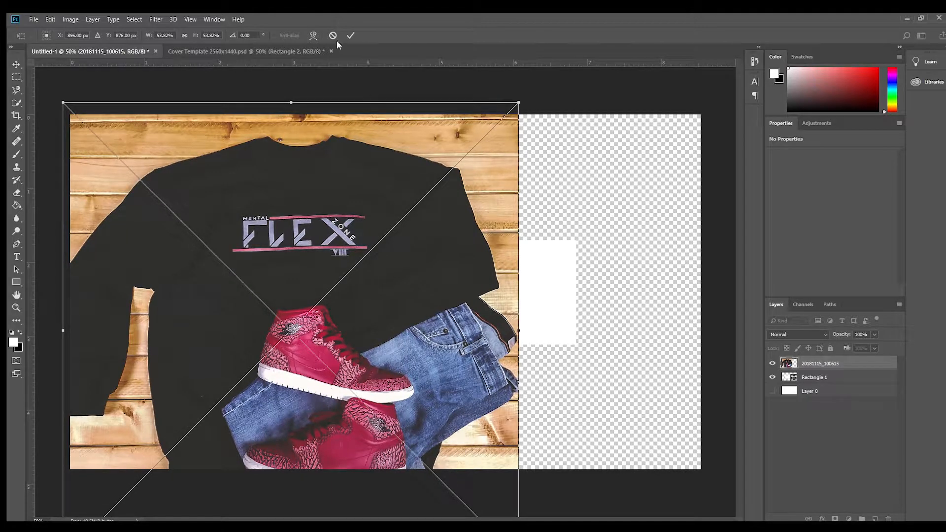
{"action": "left_click", "coordinate": [348, 35]}
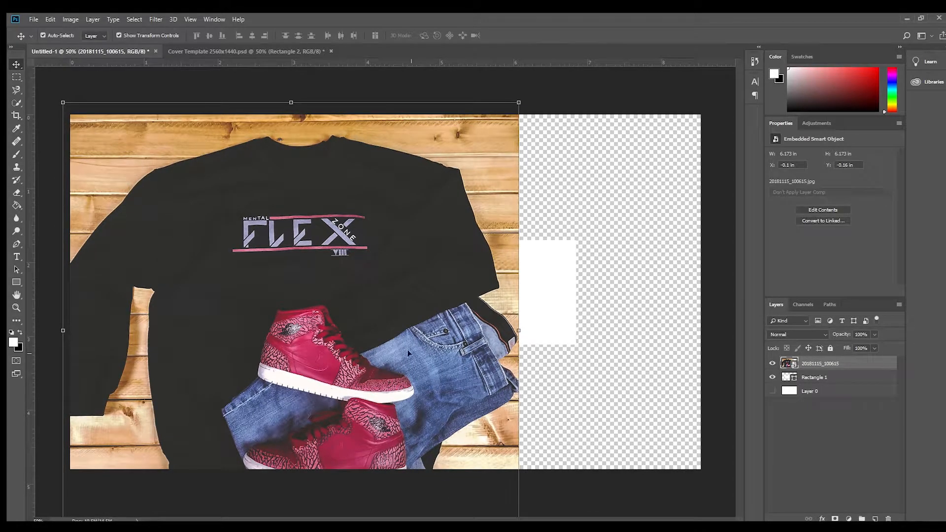
{"action": "left_click", "coordinate": [576, 377]}
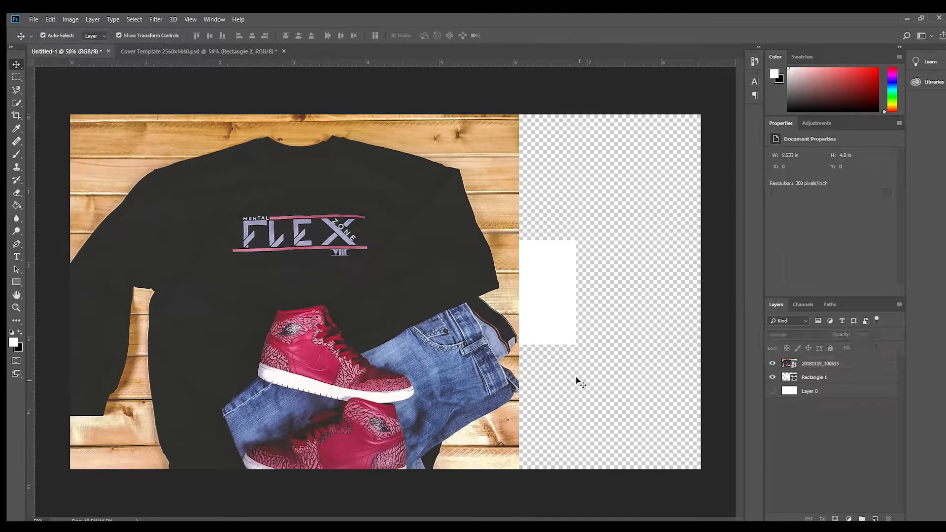
Draw a white rectangle of about 968 × 1172 px and move it to the canvas's upper-right corner
{"action": "left_click", "coordinate": [15, 282]}
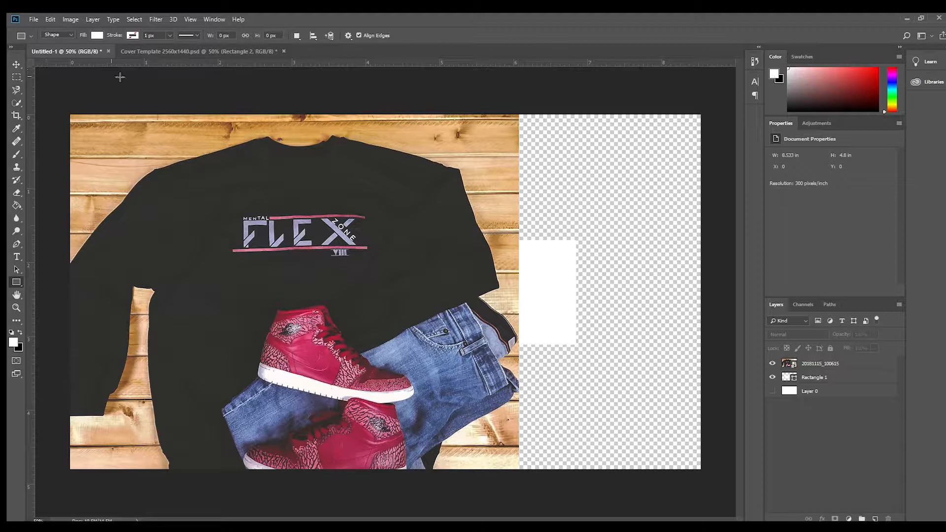
{"action": "left_click_drag", "start_coordinate": [500, 229], "coordinate": [619, 372]}
{"action": "left_click", "coordinate": [10, 64]}
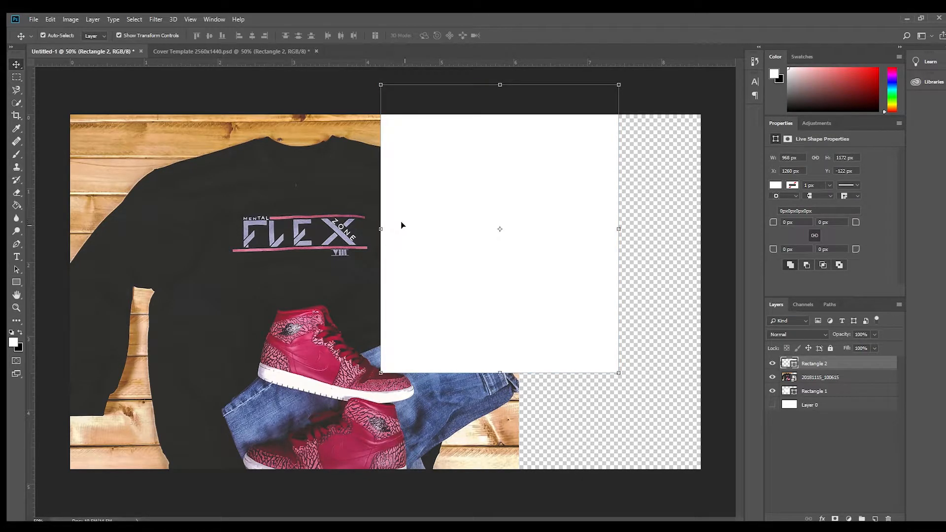
{"action": "left_click_drag", "start_coordinate": [401, 222], "coordinate": [576, 275]}
Resize the right-hand rectangle to 894 × 1440 px, then move the Rectangle 1 layer to the top of the stack
{"action": "key", "text": "ctrl+t"}
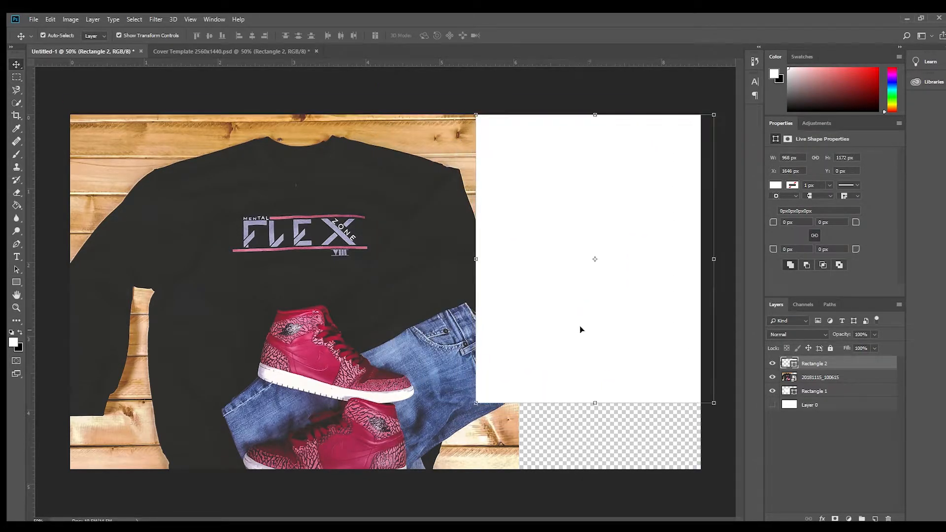
{"action": "left_click_drag", "start_coordinate": [596, 402], "coordinate": [600, 469]}
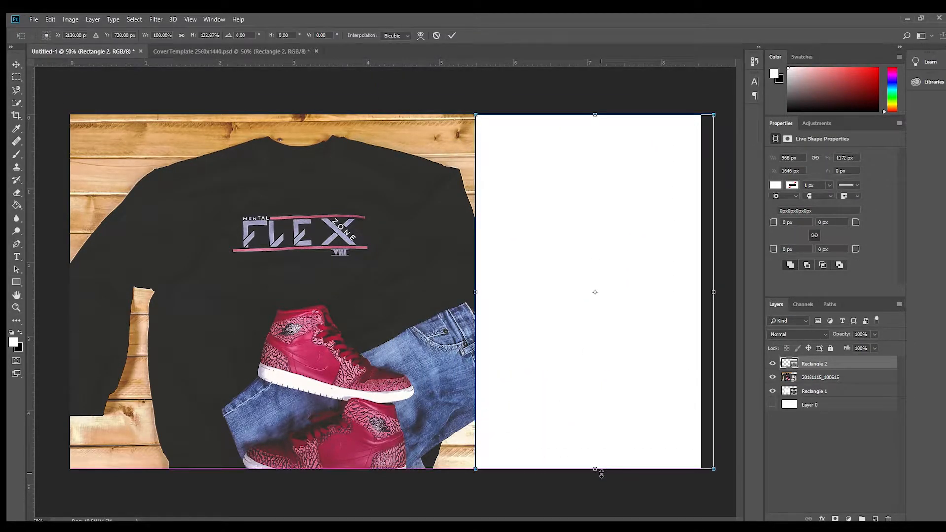
{"action": "mouse_move", "coordinate": [476, 293]}
{"action": "left_mouse_down"}
{"action": "mouse_move", "coordinate": [529, 296]}
{"action": "mouse_move", "coordinate": [492, 299]}
{"action": "left_mouse_up"}
{"action": "left_click", "coordinate": [452, 35]}
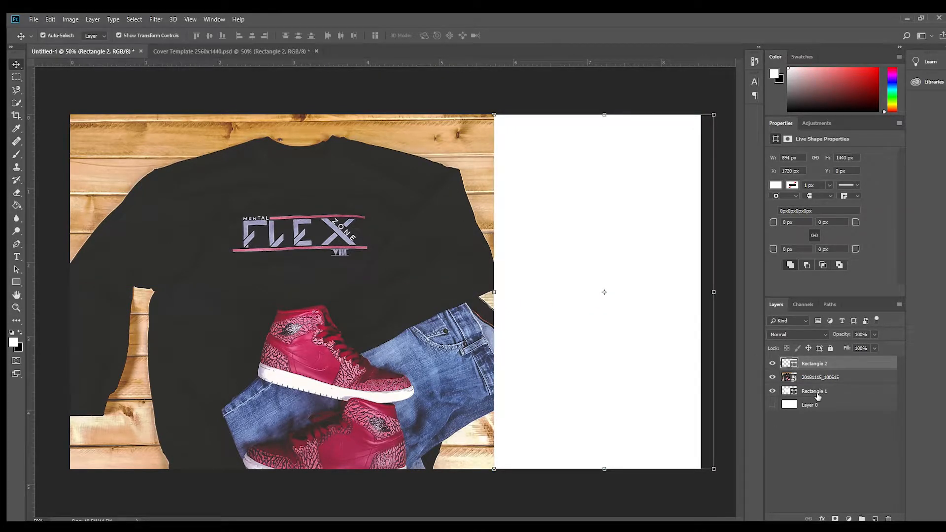
{"action": "left_click_drag", "start_coordinate": [818, 395], "coordinate": [800, 363]}
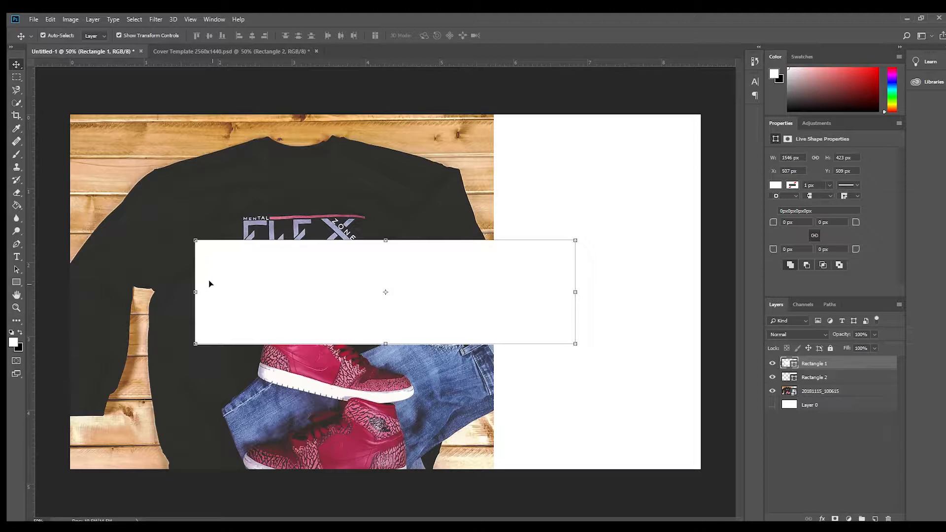
Begin a text object on a new layer near the white strip's right end, using the Alfa Slab One font
{"action": "left_click", "coordinate": [15, 257]}
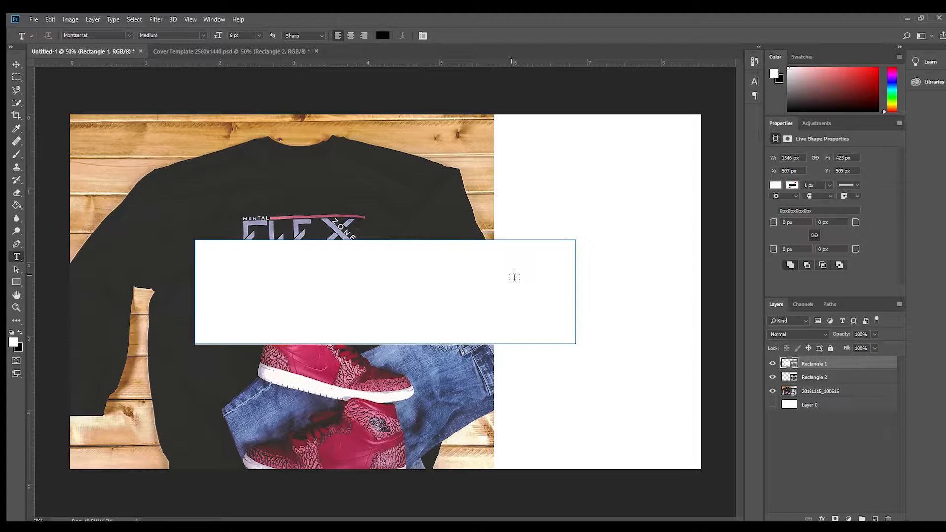
{"action": "key", "text": "ctrl+alt+shift+n"}
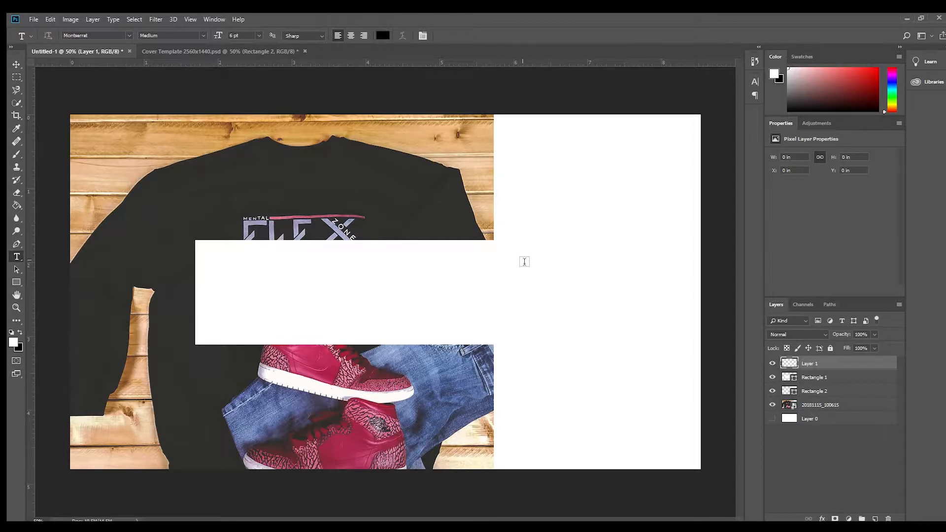
{"action": "left_click", "coordinate": [524, 260]}
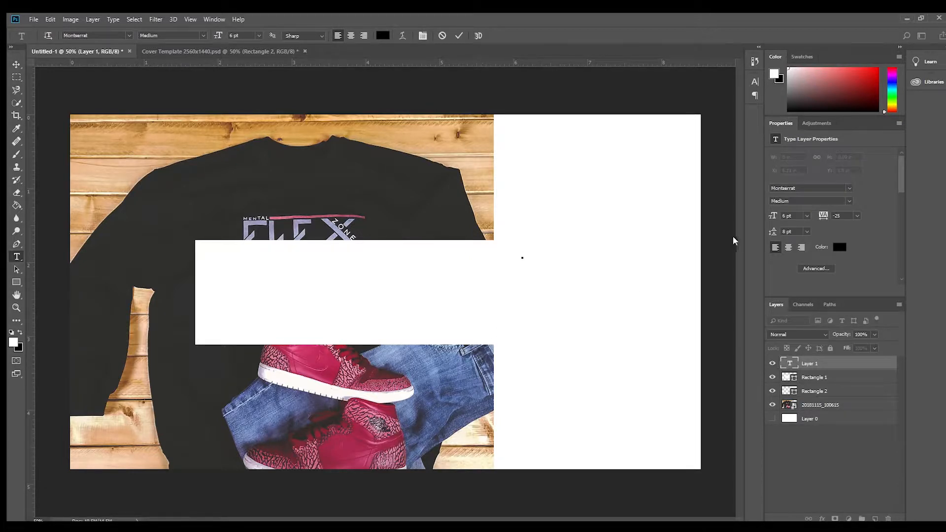
{"action": "left_click", "coordinate": [837, 190]}
{"action": "type", "text": "a"}
{"action": "type", "text": "lfa"}
Enter the heading "The Life And Times" with each word on its own line and commit it
{"action": "type", "text": "The"}
{"action": "key", "text": "Return"}
{"action": "type", "text": "Life"}
{"action": "key", "text": "Return"}
{"action": "type", "text": "and"}
{"action": "key", "text": "Return"}
{"action": "type", "text": "Times"}
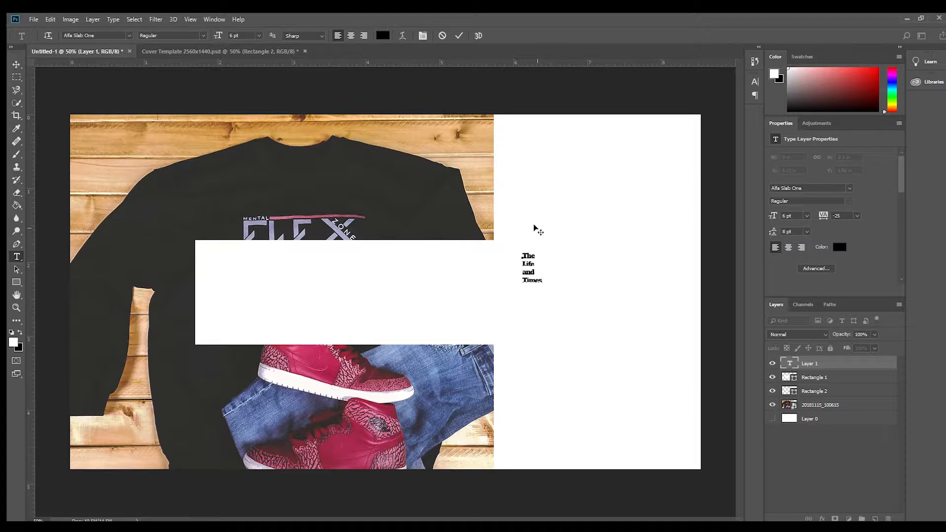
{"action": "left_click", "coordinate": [526, 275]}
{"action": "key", "text": "BackSpace"}
{"action": "type", "text": "A"}
{"action": "left_click", "coordinate": [458, 36]}
Right-align the heading text and set its font size to 24 pt
{"action": "left_click", "coordinate": [802, 246]}
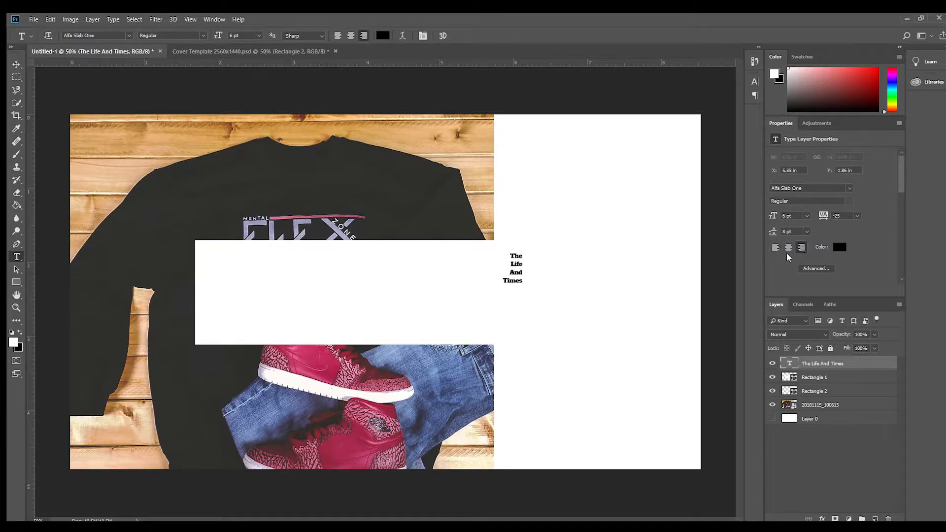
{"action": "left_click", "coordinate": [805, 216]}
{"action": "left_click", "coordinate": [790, 291]}
{"action": "left_click", "coordinate": [807, 216]}
{"action": "left_click", "coordinate": [797, 301]}
Set the heading's leading to 21 pt and move the text to the white strip's right end
{"action": "left_click", "coordinate": [791, 231]}
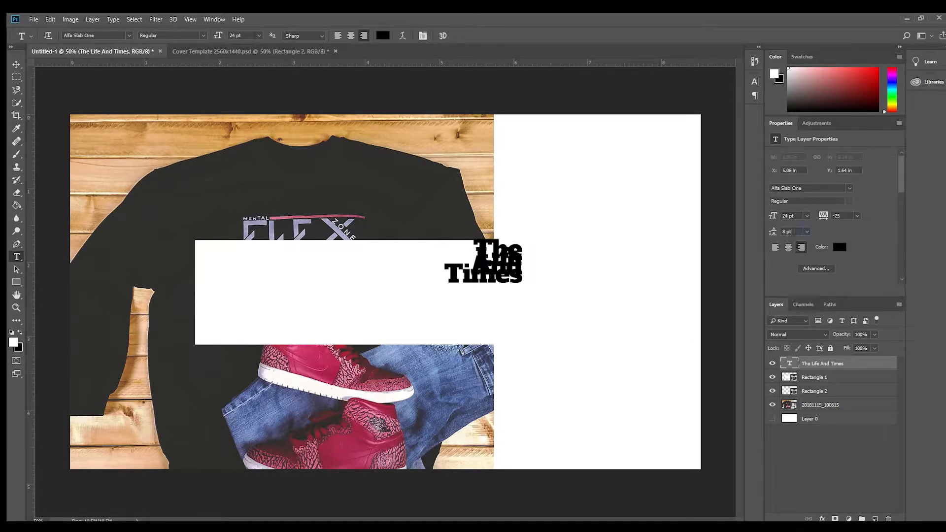
{"action": "scroll", "coordinate": [791, 231], "scroll_direction": "up", "scroll_amount": 14}
{"action": "key", "text": "Down"}
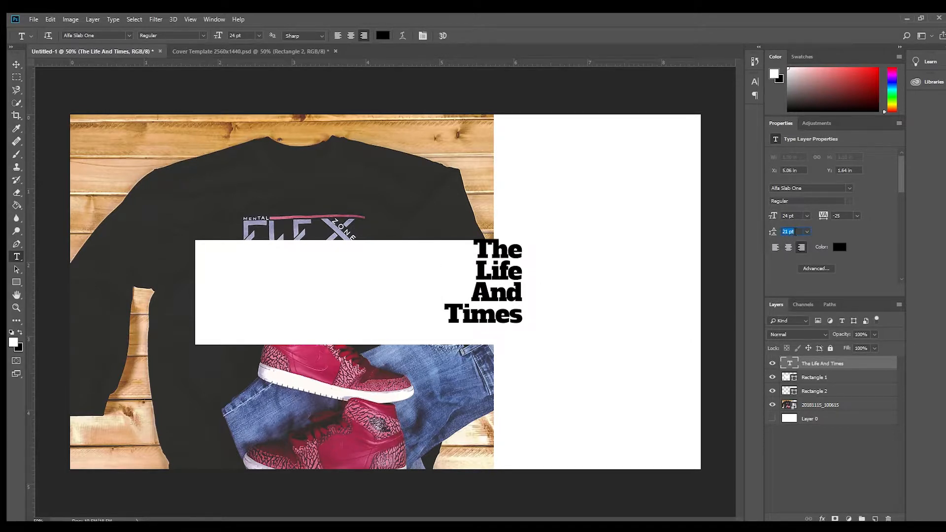
{"action": "key", "text": "v"}
{"action": "left_click_drag", "start_coordinate": [496, 289], "coordinate": [548, 296]}
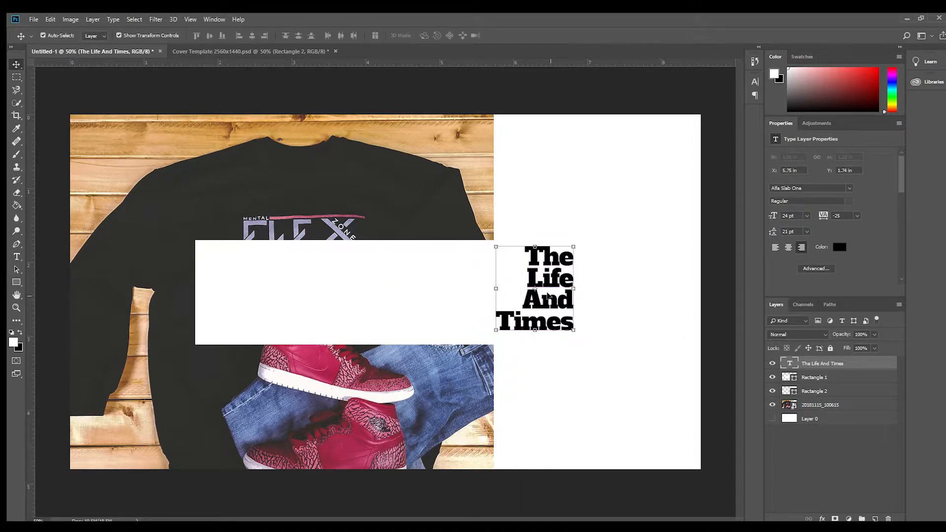
Apply a yellow Color Overlay to the tall rectangle on the canvas's right side
{"action": "left_click", "coordinate": [838, 378]}
{"action": "key", "text": "h"}
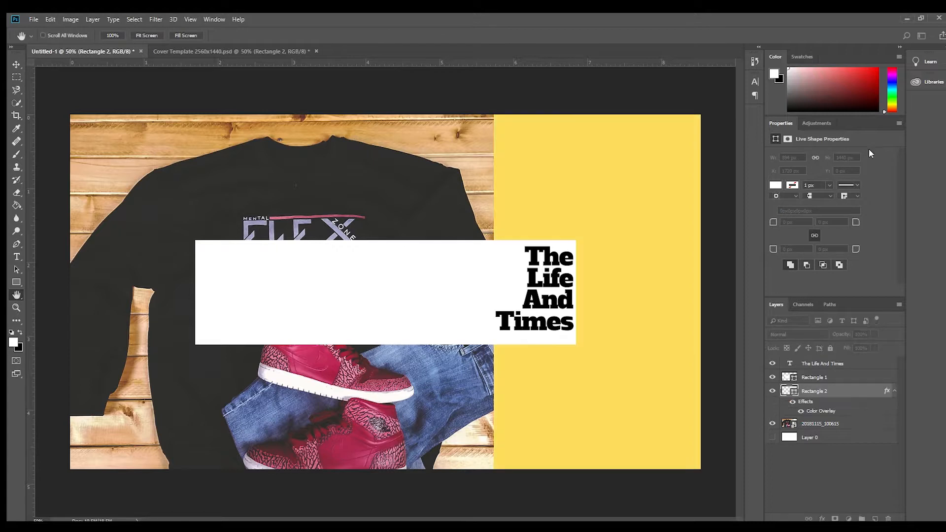
{"action": "key", "text": "v"}
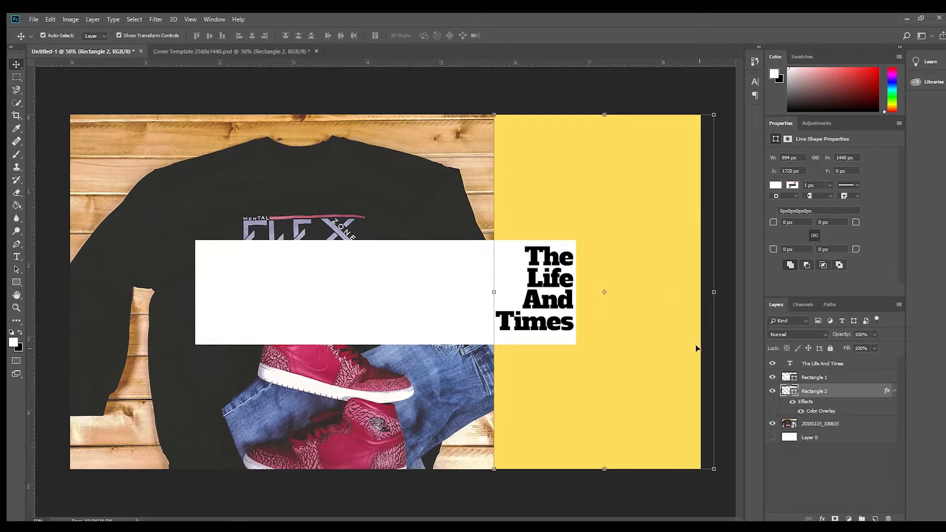
Lock the Rectangle 2 and Rectangle 1 layers
{"action": "key", "text": "ctrl+slash"}
{"action": "left_click", "coordinate": [444, 322]}
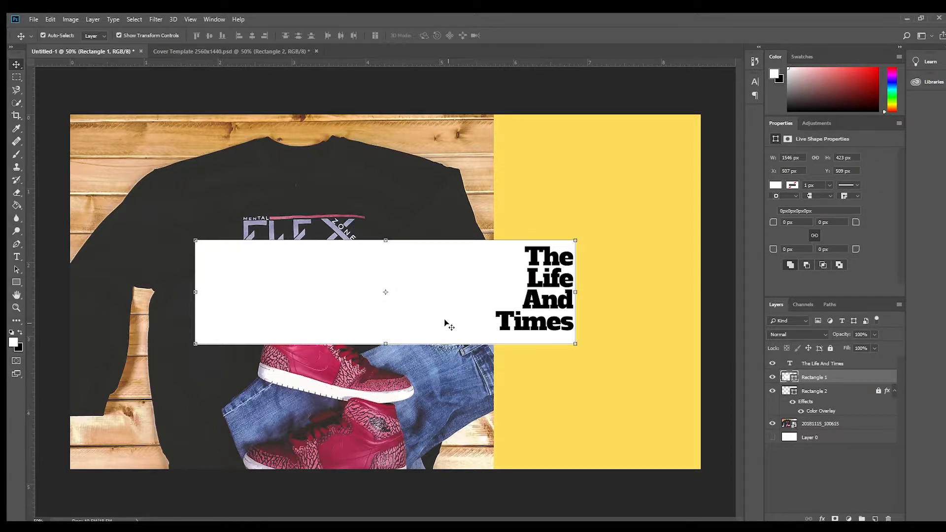
{"action": "key", "text": "ctrl+slash"}
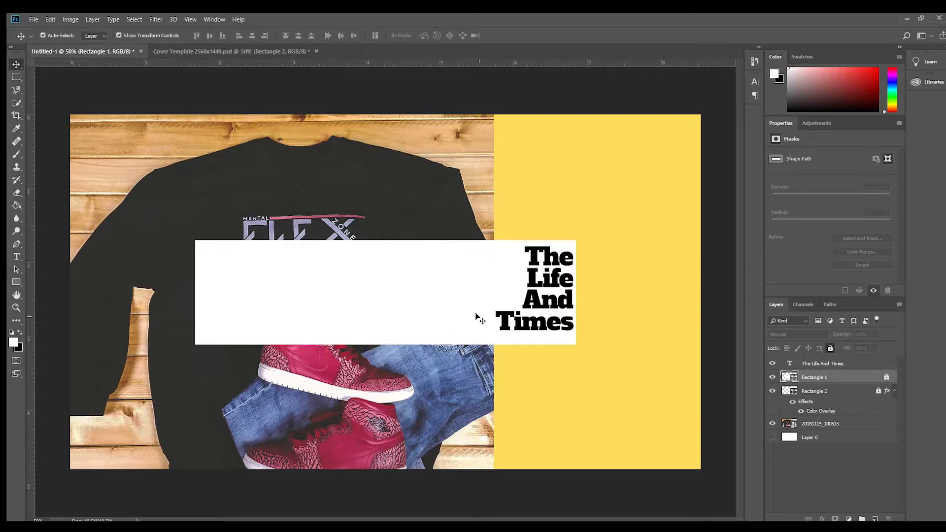
Align the heading's right edge with the yellow panel's left edge and recolor the text with the panel's yellow
{"action": "left_click_drag", "start_coordinate": [545, 303], "coordinate": [466, 303]}
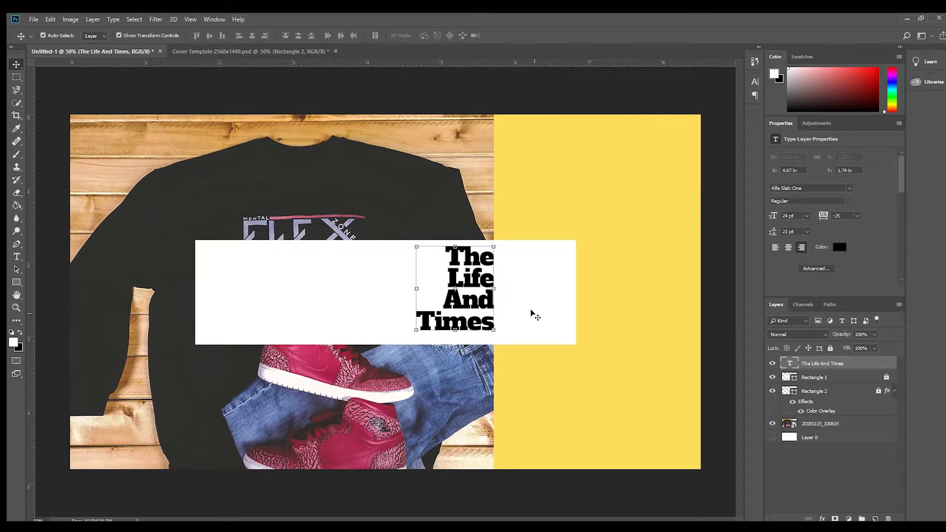
{"action": "left_click", "coordinate": [839, 247]}
{"action": "left_click", "coordinate": [680, 207]}
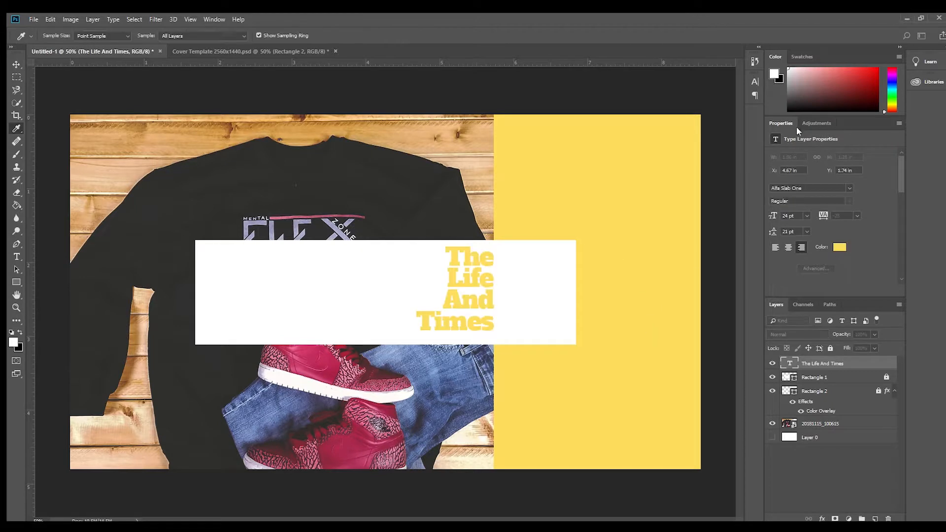
{"action": "left_click", "coordinate": [812, 103]}
Select the sweatshirt photo's layer and lock it
{"action": "left_click", "coordinate": [527, 317]}
{"action": "left_click", "coordinate": [475, 338]}
{"action": "key", "text": "ctrl+/"}
Add a text line with the creator's name just below the heading, near the white rectangle's lower edge
{"action": "key", "text": "t"}
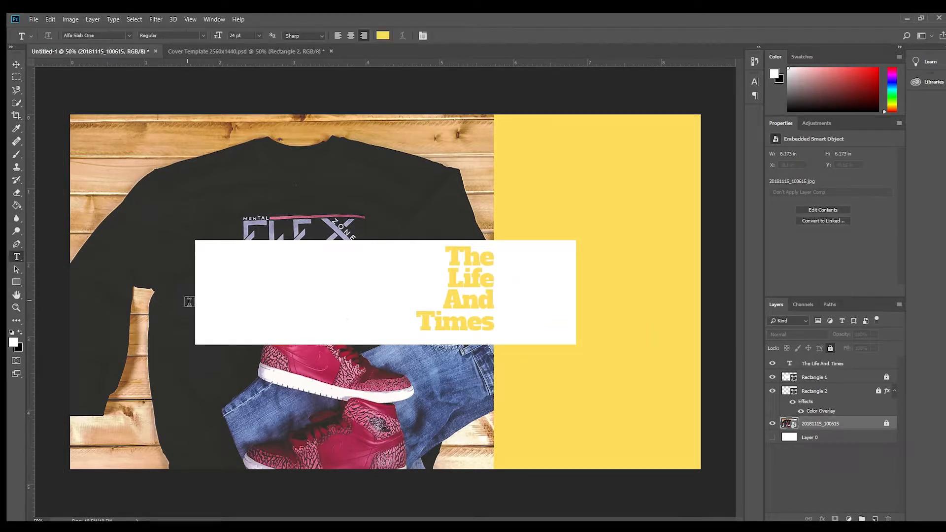
{"action": "left_click", "coordinate": [429, 339]}
{"action": "type", "text": "R"}
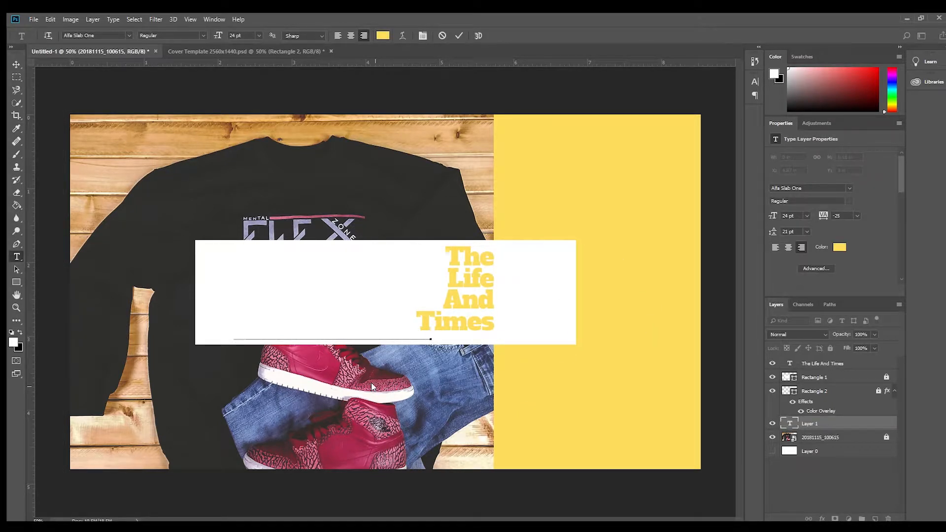
{"action": "key", "text": "ctrl+Return"}
Set the name text to Arkipelago at 8 pt and move its layer above Rectangle 1
{"action": "left_click", "coordinate": [834, 188]}
{"action": "type", "text": "a"}
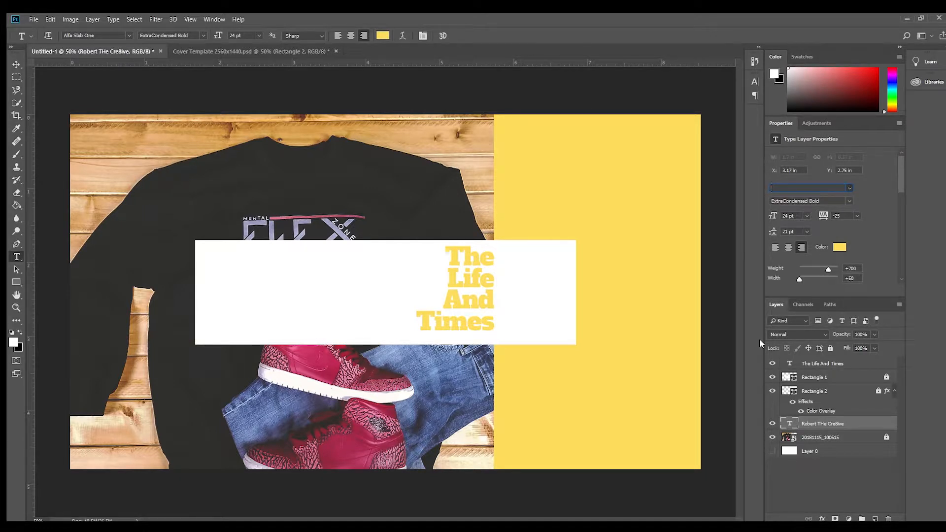
{"action": "left_click", "coordinate": [764, 266]}
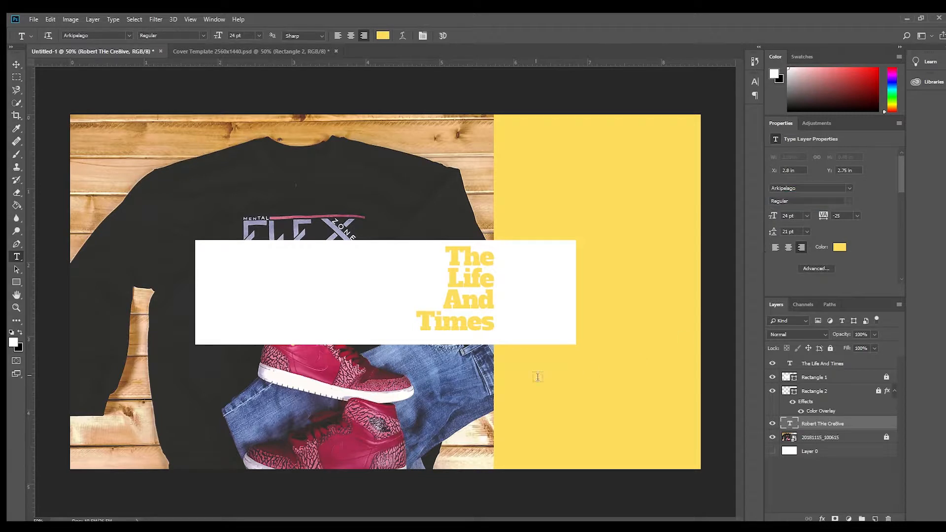
{"action": "left_click", "coordinate": [806, 216]}
{"action": "left_click", "coordinate": [794, 245]}
{"action": "left_click_drag", "start_coordinate": [843, 422], "coordinate": [840, 371]}
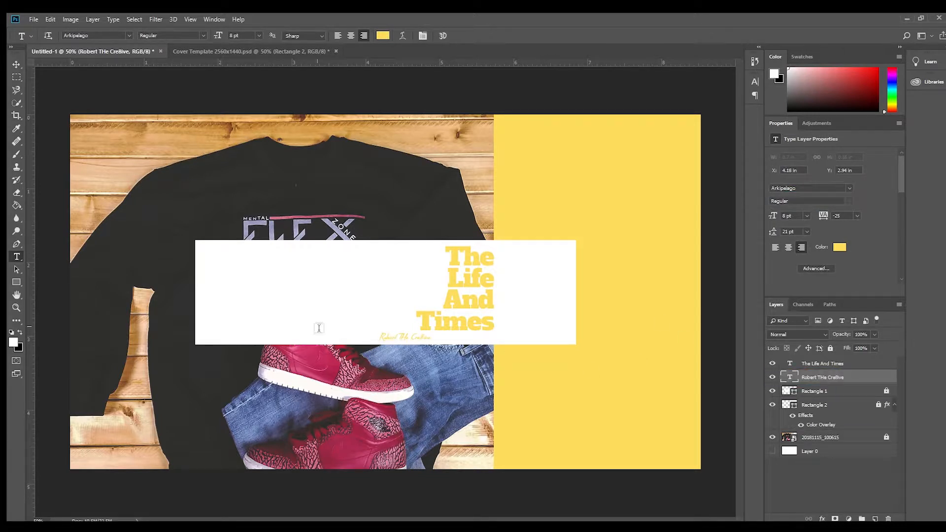
Move the name text beneath "Times", flush with the yellow panel's edge, and correct "THe" to "the"
{"action": "key", "text": "v"}
{"action": "left_click_drag", "start_coordinate": [393, 340], "coordinate": [457, 342]}
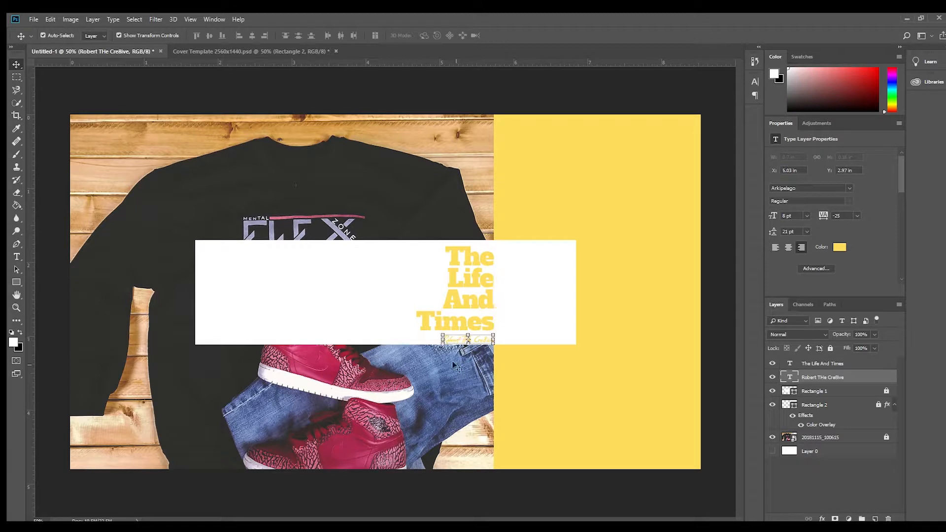
{"action": "key", "text": "t"}
{"action": "left_click", "coordinate": [468, 342]}
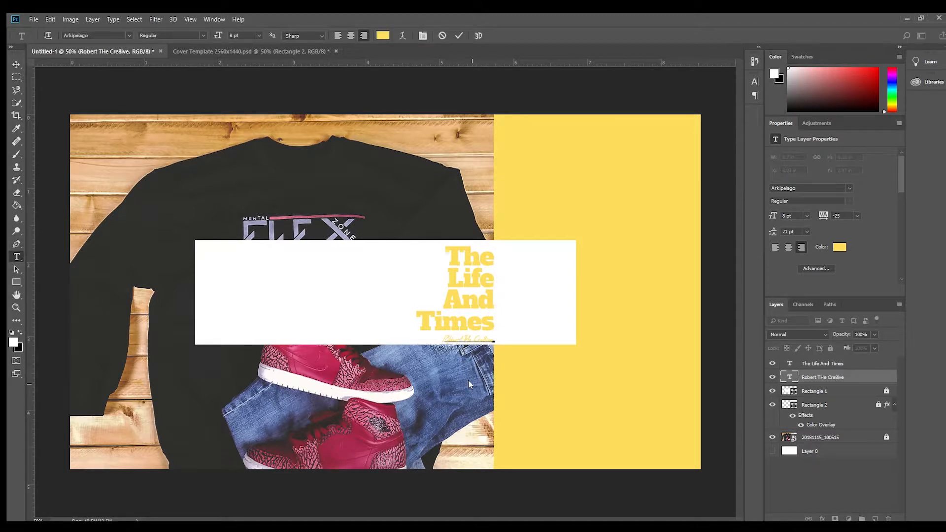
{"action": "key", "text": "BackSpace"}
{"action": "type", "text": "h"}
{"action": "left_click", "coordinate": [459, 35]}
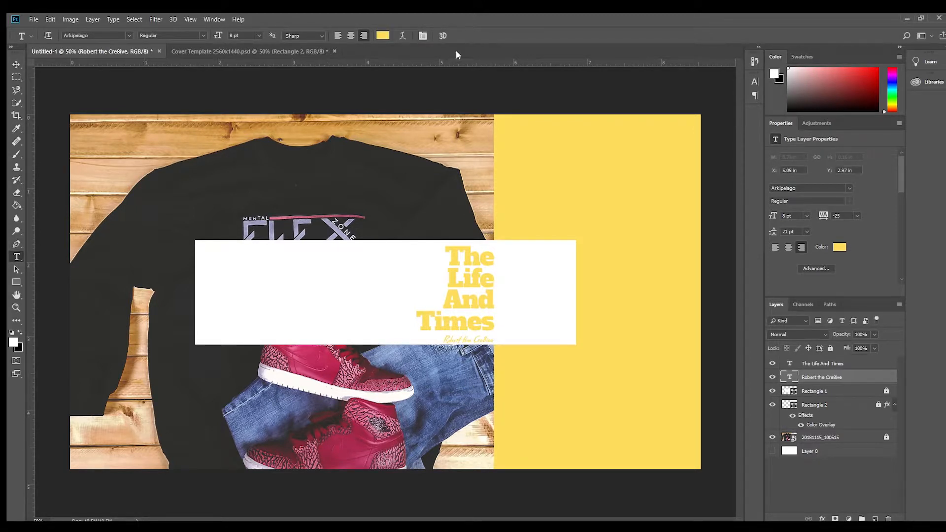
Enlarge the name text to 10 pt and keep it positioned under "Times" against the yellow panel
{"action": "key", "text": "v"}
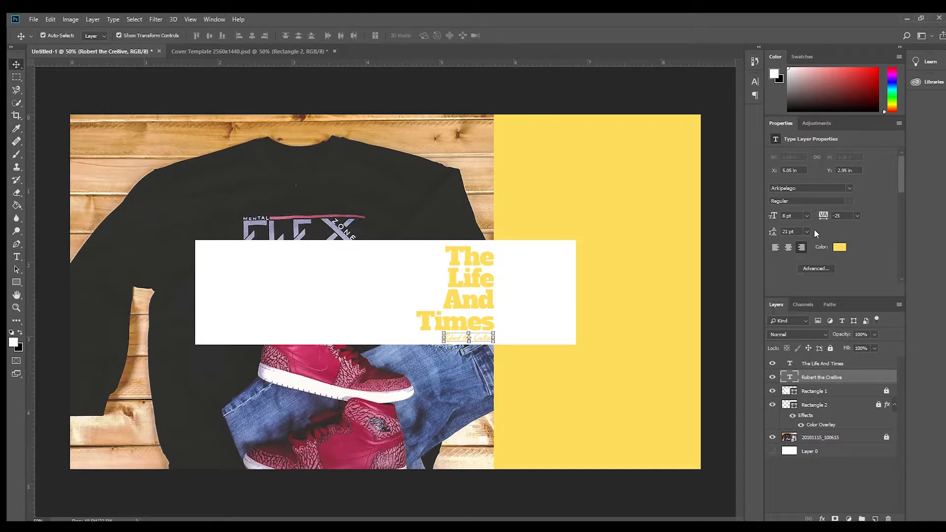
{"action": "left_click", "coordinate": [788, 215]}
{"action": "key", "text": "Up"}
{"action": "key", "text": "Up"}
{"action": "left_click", "coordinate": [479, 342]}
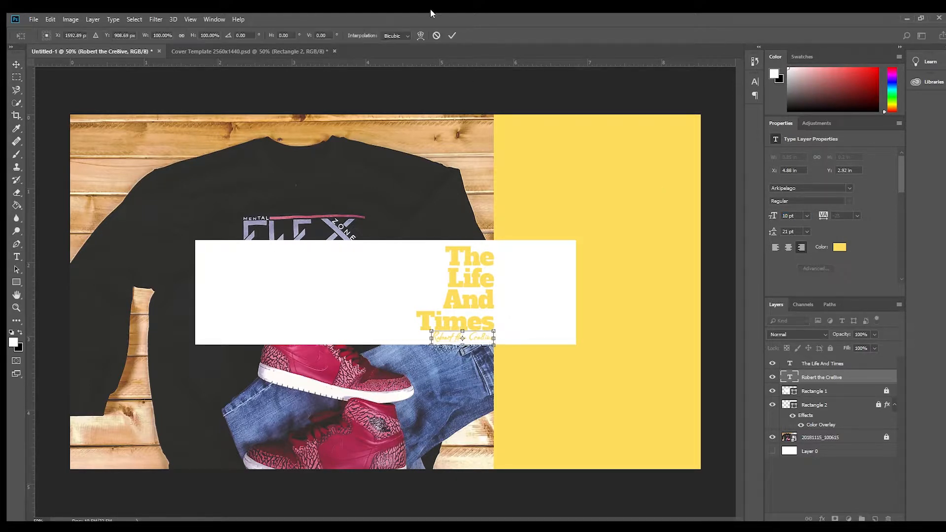
{"action": "left_click", "coordinate": [451, 35]}
{"action": "left_click", "coordinate": [484, 338]}
{"action": "left_click", "coordinate": [483, 338]}
{"action": "left_click", "coordinate": [527, 315]}
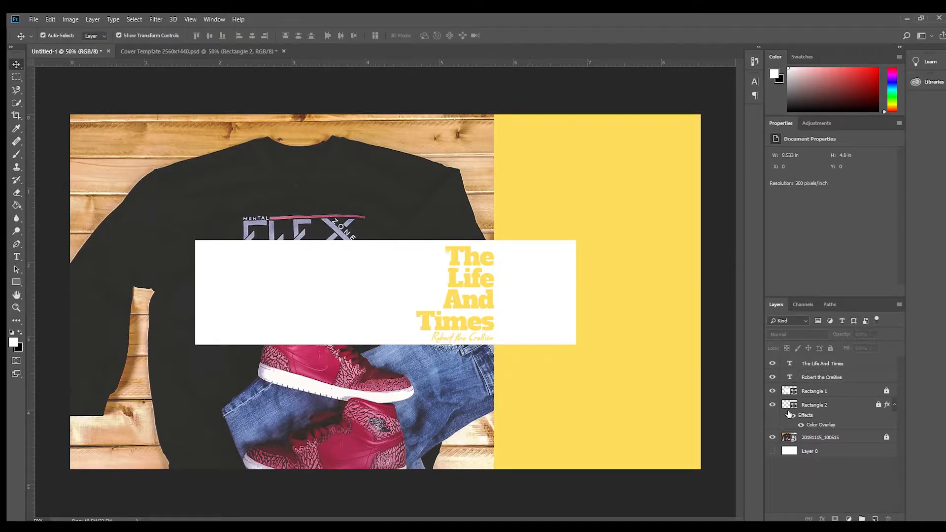
Hide the Rectangle 1 layer and shift the heading and name text slightly right to meet the yellow panel
{"action": "left_click", "coordinate": [772, 391]}
{"action": "left_click", "coordinate": [772, 391]}
{"action": "left_click", "coordinate": [463, 331]}
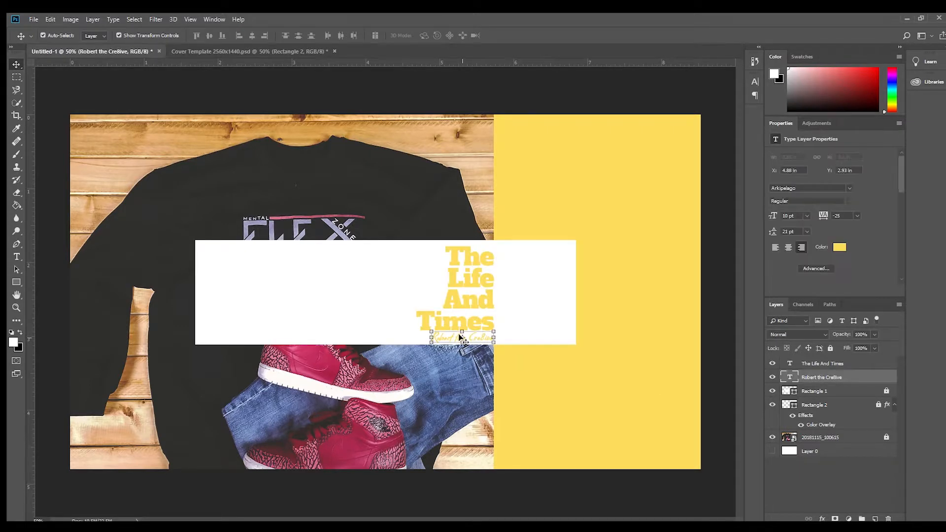
{"action": "left_click", "coordinate": [772, 391]}
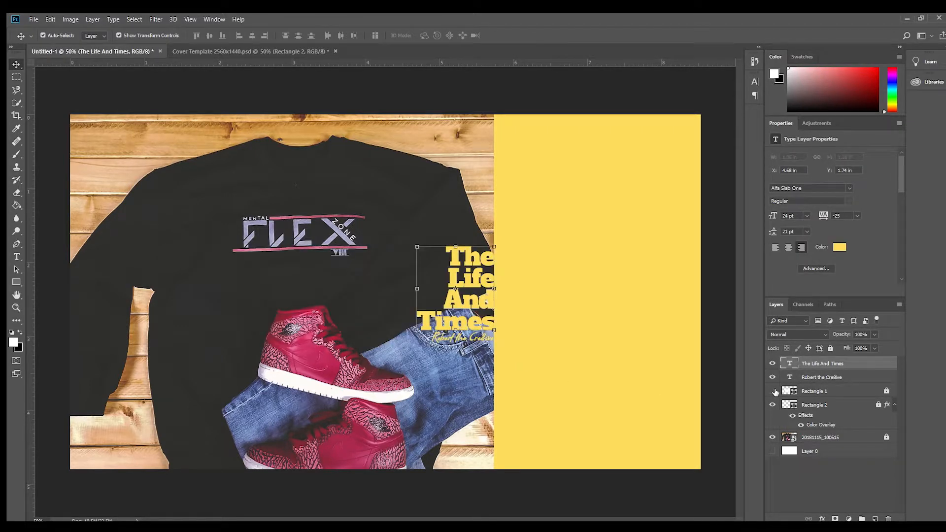
{"action": "left_click_drag", "start_coordinate": [486, 301], "coordinate": [487, 301]}
{"action": "left_click", "coordinate": [470, 336]}
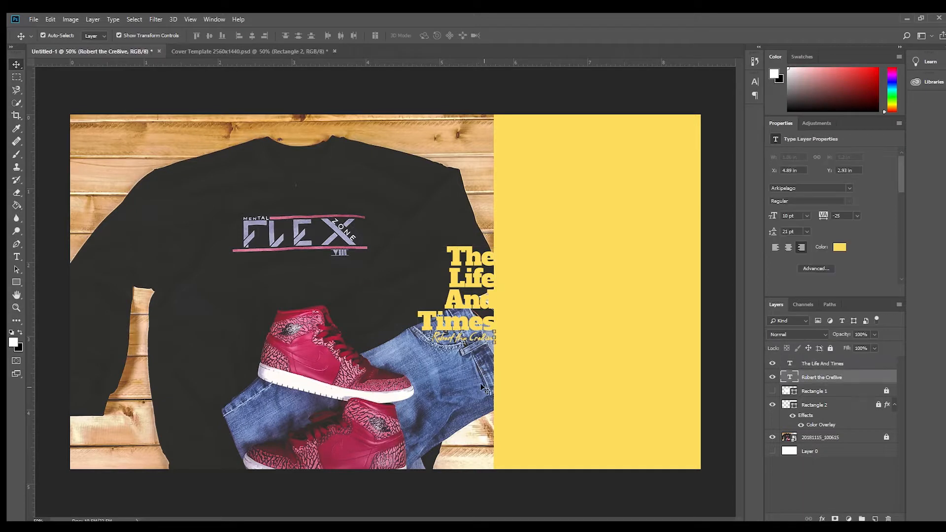
Apply a Drop Shadow effect to the name text layer
{"action": "key", "text": "i"}
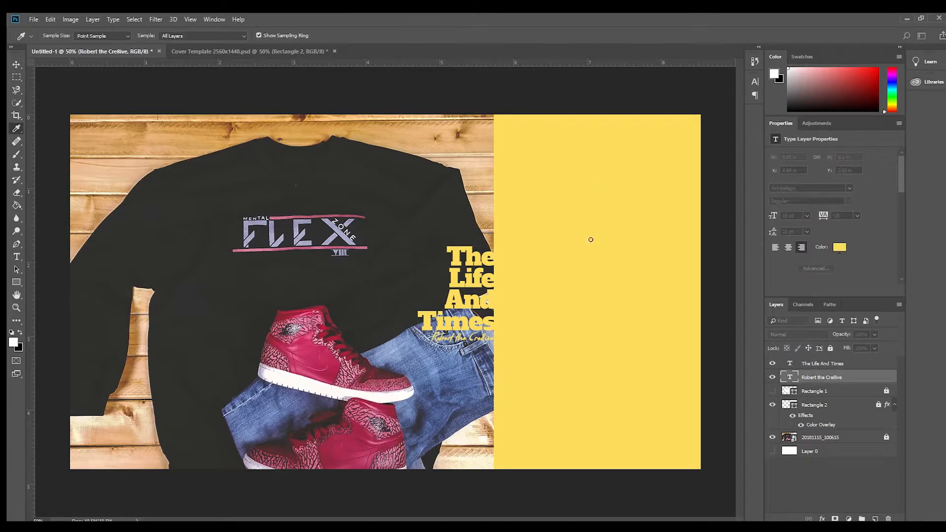
{"action": "key", "text": "v"}
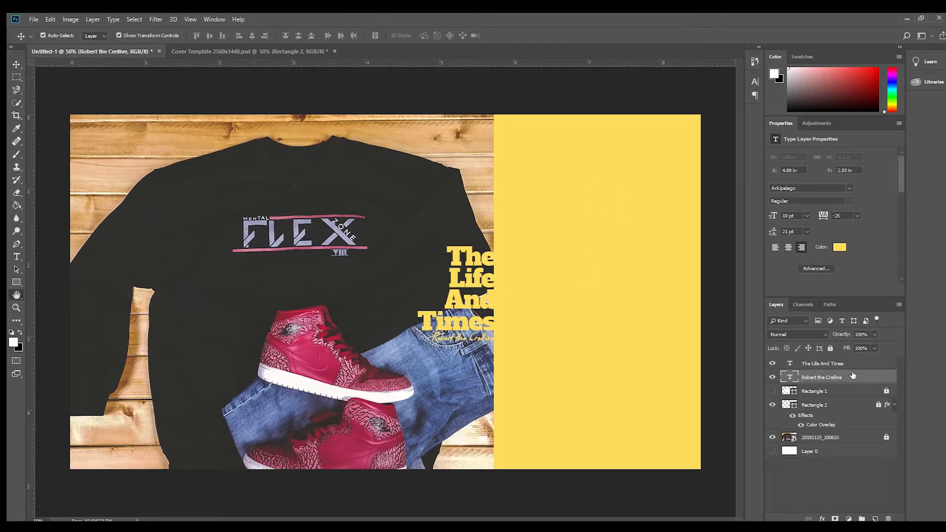
{"action": "key", "text": "h"}
{"action": "left_click", "coordinate": [543, 318]}
{"action": "left_click", "coordinate": [568, 321]}
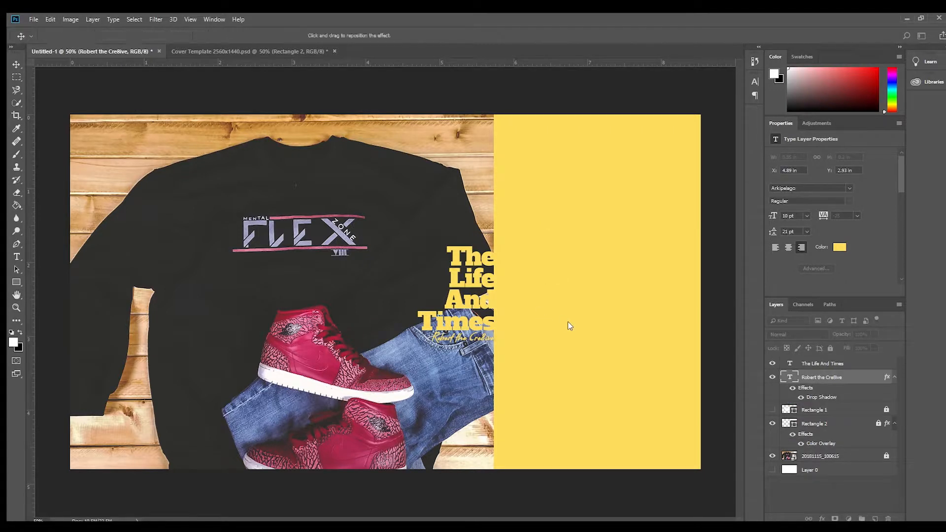
{"action": "left_click", "coordinate": [711, 220]}
{"action": "left_click", "coordinate": [647, 294]}
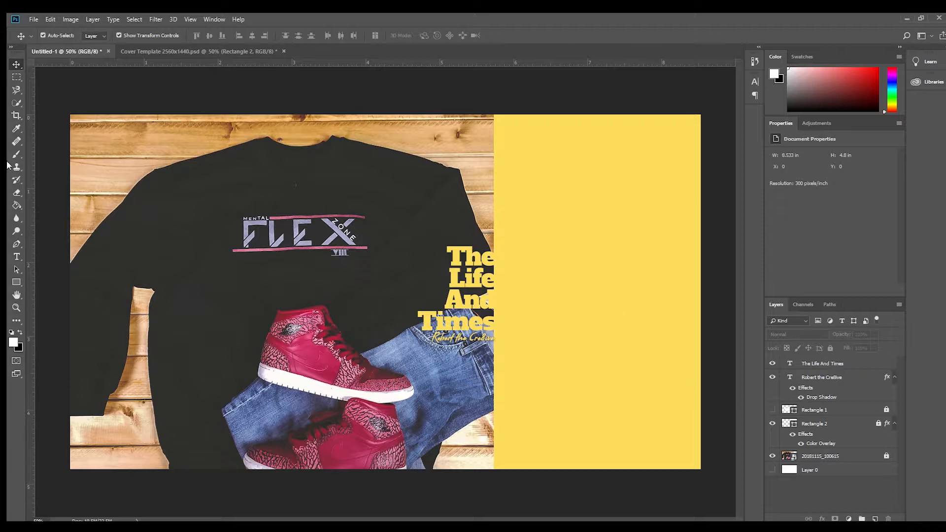
Show the Rectangle 1 layer again and undo the empty text layer started beside the heading
{"action": "key", "text": "t"}
{"action": "left_click", "coordinate": [533, 257]}
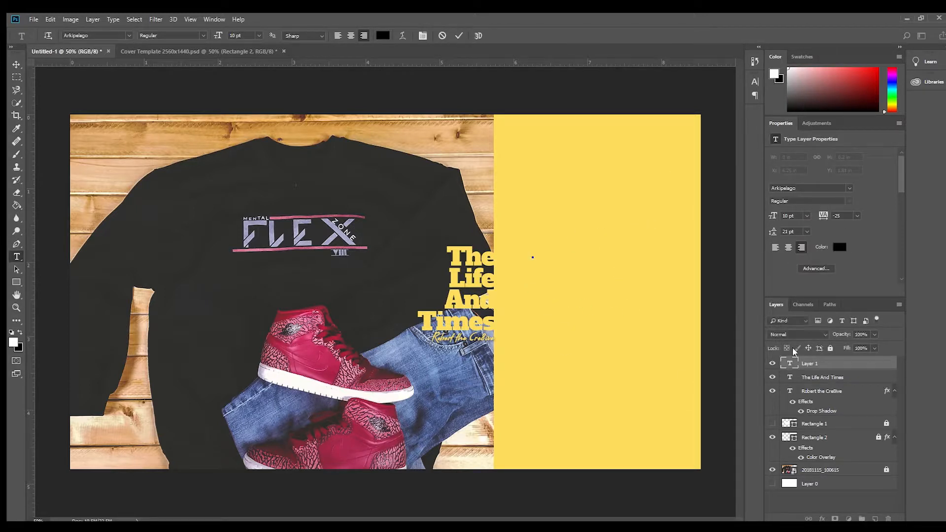
{"action": "left_click", "coordinate": [772, 423]}
{"action": "key", "text": "shift+t"}
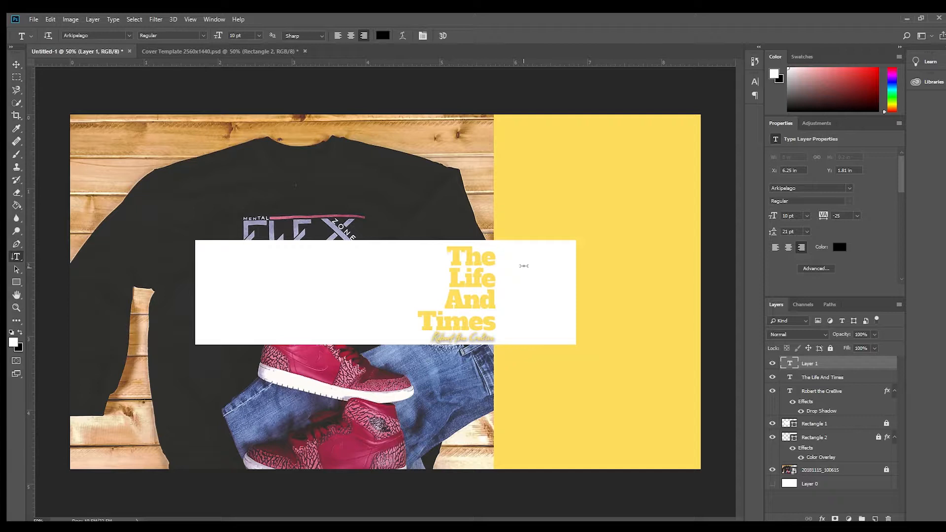
{"action": "key", "text": "ctrl+z"}
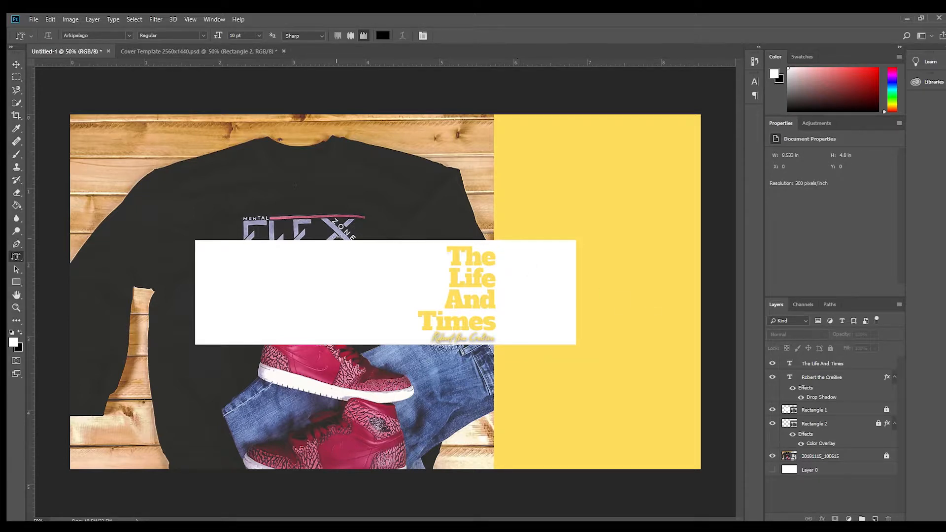
Add a black four-line horizontal text beside the heading reading "Vlogs", "Tutorials", "Big Mens Fashion" and "Style Gudes"
{"action": "key", "text": "shift+t"}
{"action": "key", "text": "shift+t"}
{"action": "key", "text": "shift+t"}
{"action": "left_click", "coordinate": [520, 260]}
{"action": "type", "text": "Vlogs"}
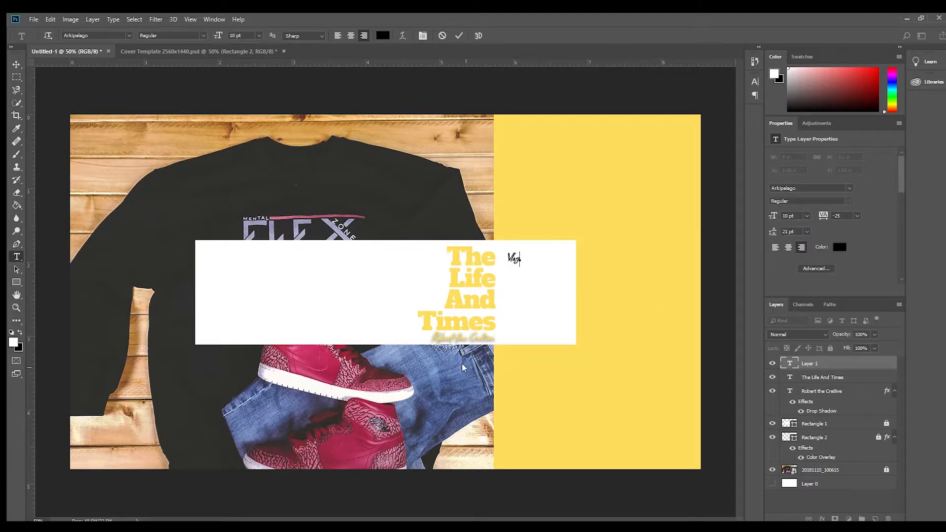
{"action": "key", "text": "Return"}
{"action": "type", "text": "Tutorialss"}
{"action": "key", "text": "Return"}
{"action": "type", "text": "Big Mans"}
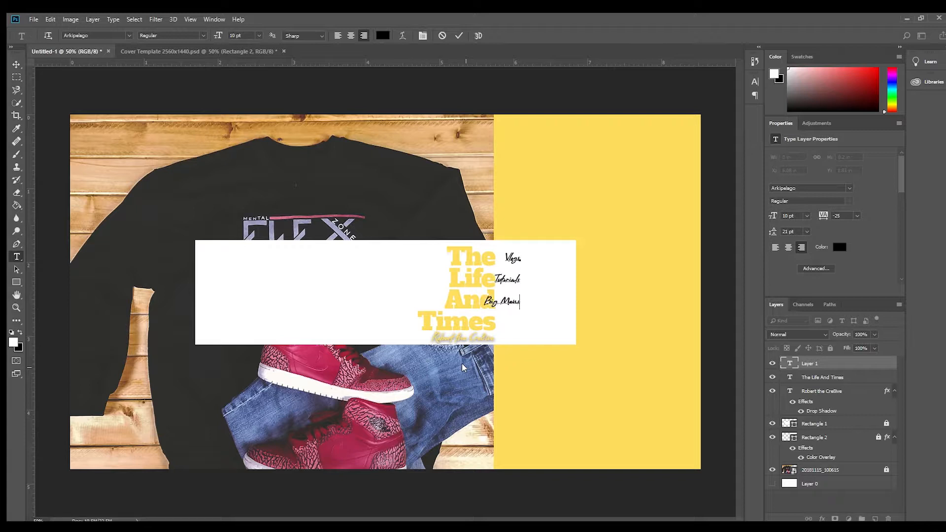
{"action": "type", "text": " Fashion Style Guides"}
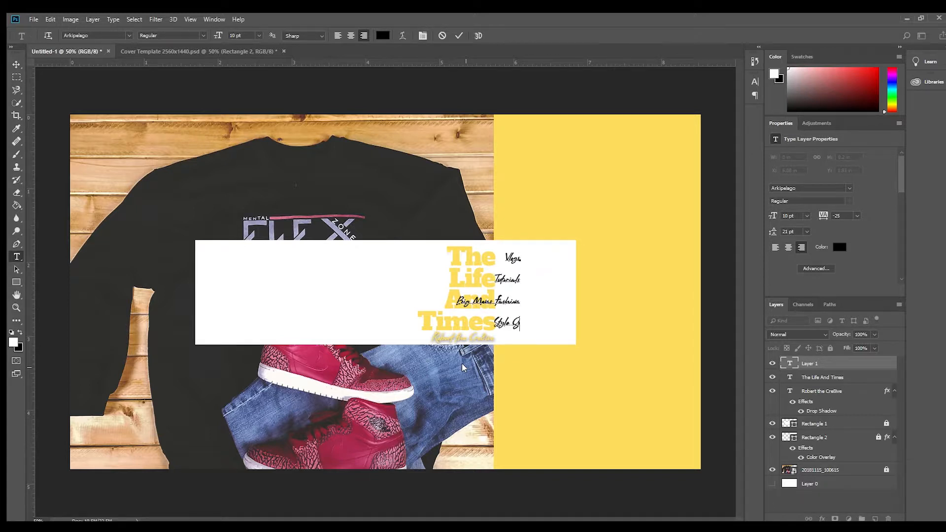
{"action": "left_click", "coordinate": [458, 35]}
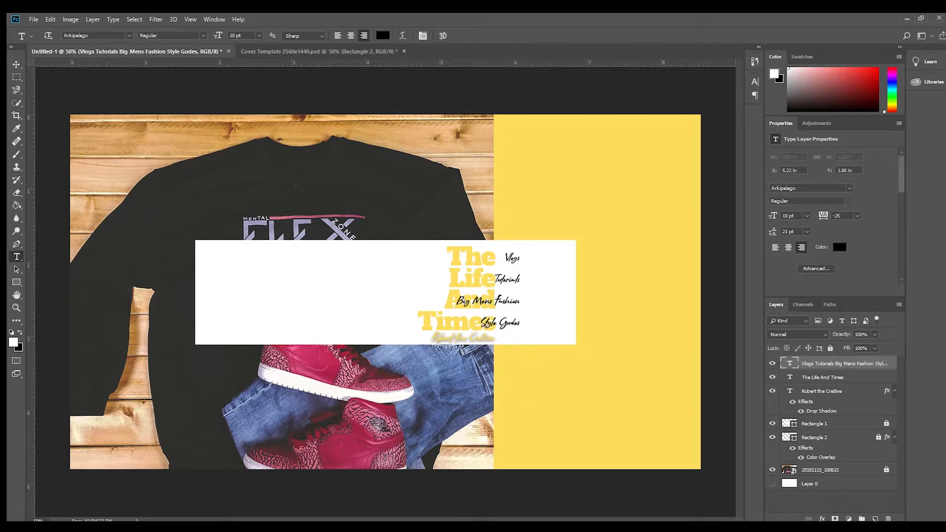
Replace the last word of the four-line text so the final line reads "Style Ideas"
{"action": "left_click_drag", "start_coordinate": [501, 324], "coordinate": [523, 326]}
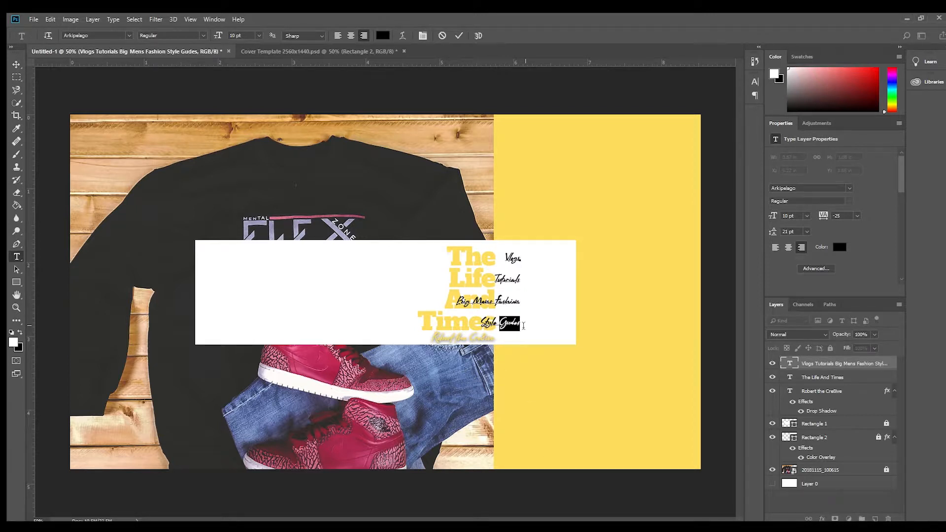
{"action": "type", "text": "Trends"}
{"action": "key", "text": "BackSpace"}
{"action": "key", "text": "BackSpace"}
{"action": "key", "text": "BackSpace"}
{"action": "key", "text": "BackSpace"}
{"action": "type", "text": "deas"}
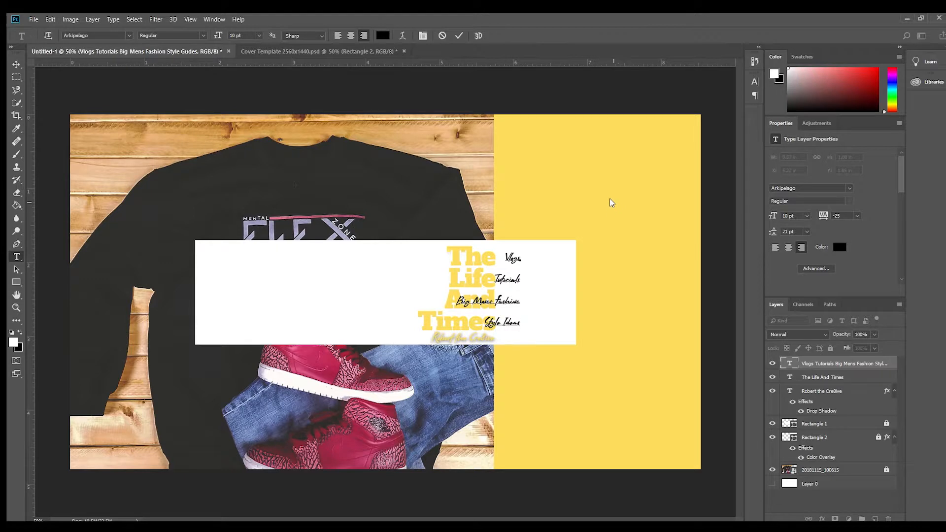
{"action": "left_click", "coordinate": [458, 35]}
Left-align the four-line text and set it to Montserrat Regular with 12 pt leading
{"action": "left_click", "coordinate": [775, 247]}
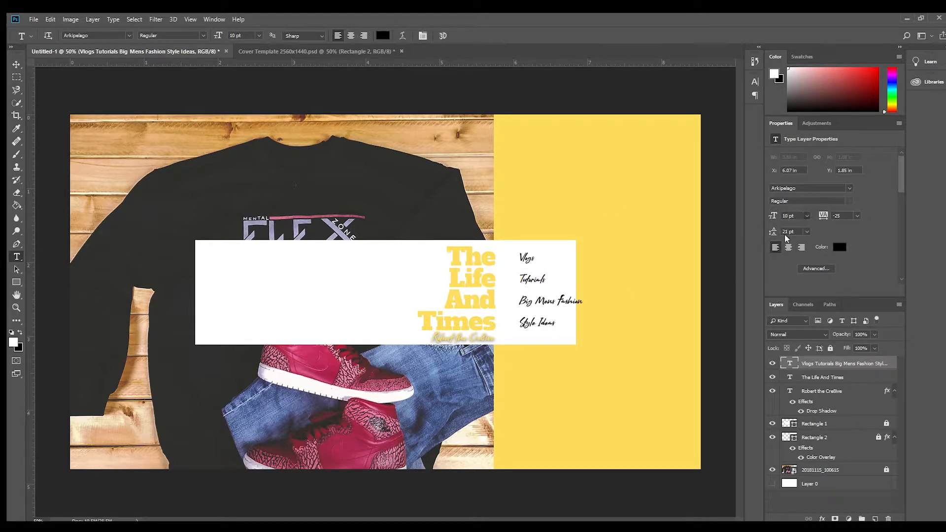
{"action": "left_click", "coordinate": [784, 188]}
{"action": "type", "text": "mon"}
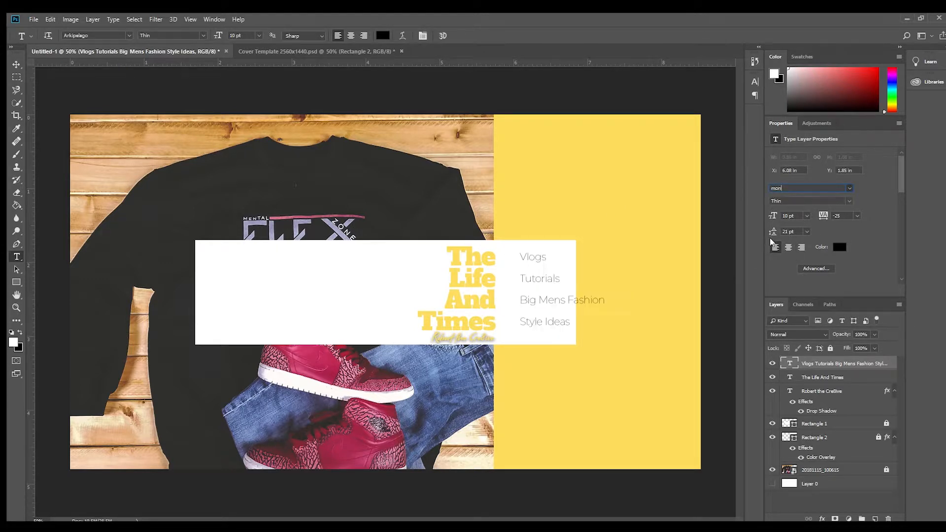
{"action": "left_click", "coordinate": [760, 301]}
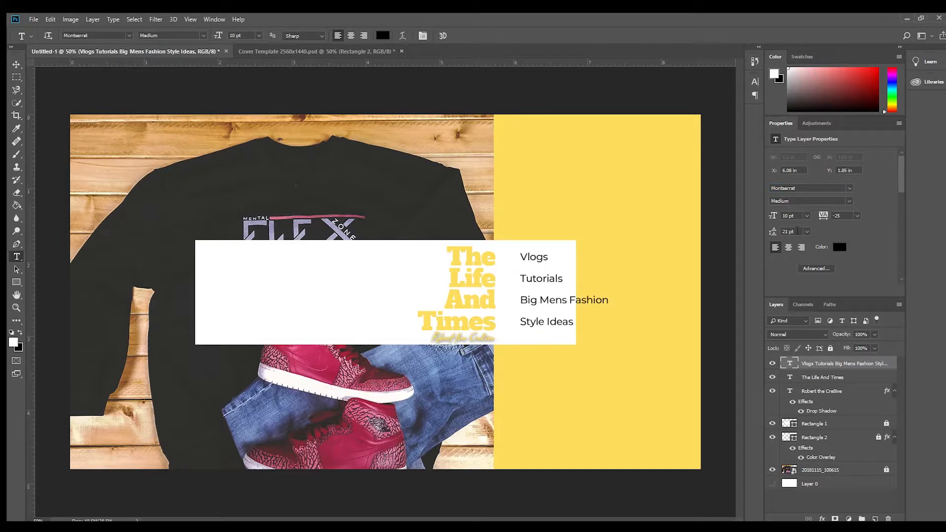
{"action": "left_click", "coordinate": [807, 231]}
{"action": "left_click", "coordinate": [847, 199]}
{"action": "left_click", "coordinate": [790, 244]}
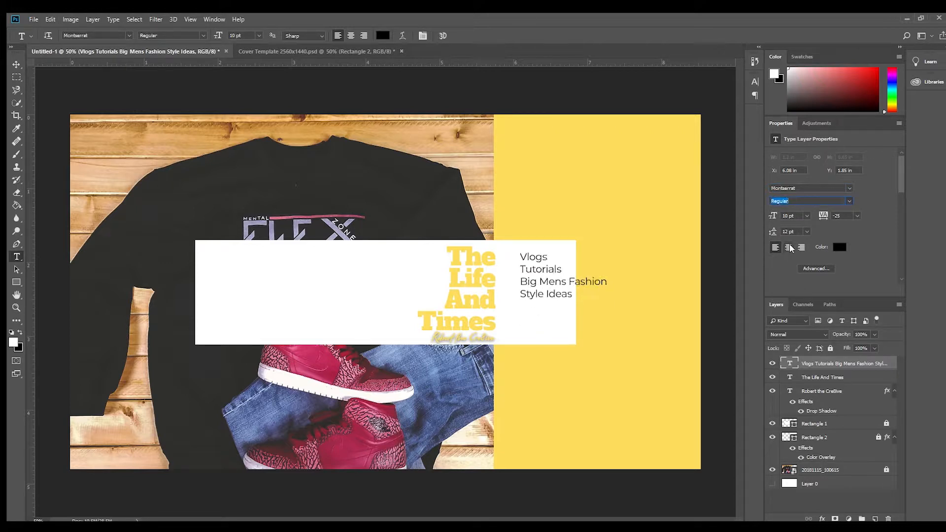
Set the four-line text to 9 pt and move it inside the white rectangle, right next to the heading
{"action": "left_click", "coordinate": [799, 216]}
{"action": "scroll", "coordinate": [799, 216], "scroll_direction": "up", "scroll_amount": 1}
{"action": "scroll", "coordinate": [798, 216], "scroll_direction": "down", "scroll_amount": 2}
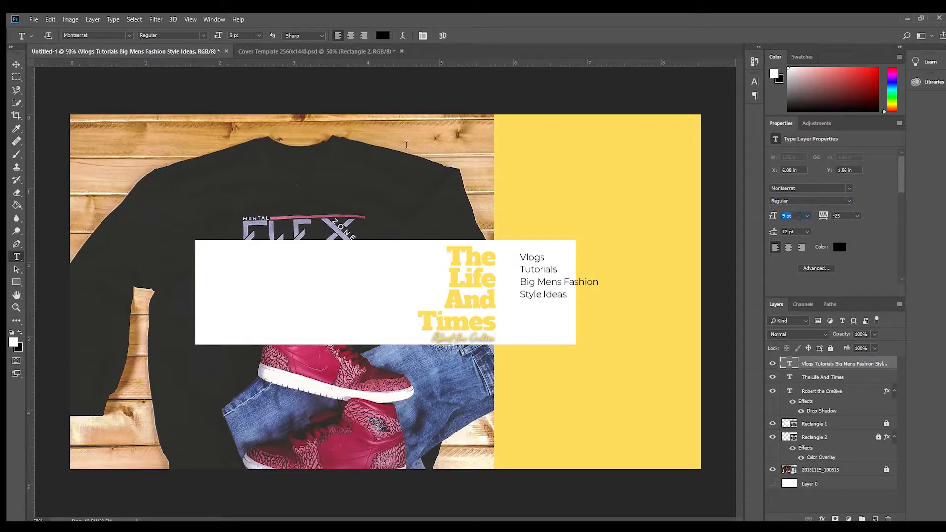
{"action": "key", "text": "v"}
{"action": "left_click_drag", "start_coordinate": [545, 283], "coordinate": [521, 293]}
Set the four-line text's leading to 11 pt and its font size to 8.5 pt
{"action": "left_click", "coordinate": [797, 232]}
{"action": "scroll", "coordinate": [797, 231], "scroll_direction": "down", "scroll_amount": 1}
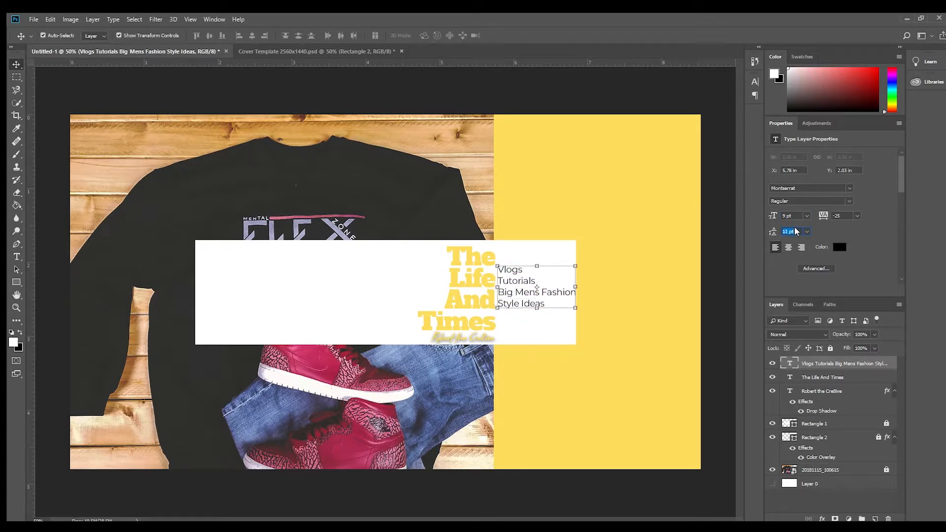
{"action": "left_click", "coordinate": [799, 215]}
{"action": "scroll", "coordinate": [799, 216], "scroll_direction": "down", "scroll_amount": 1}
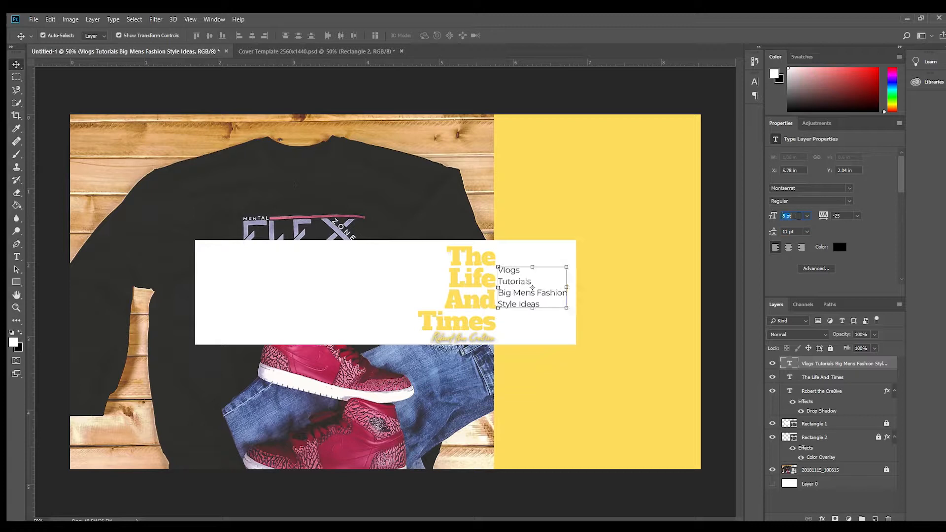
{"action": "type", "text": "8.5"}
{"action": "key", "text": "Return"}
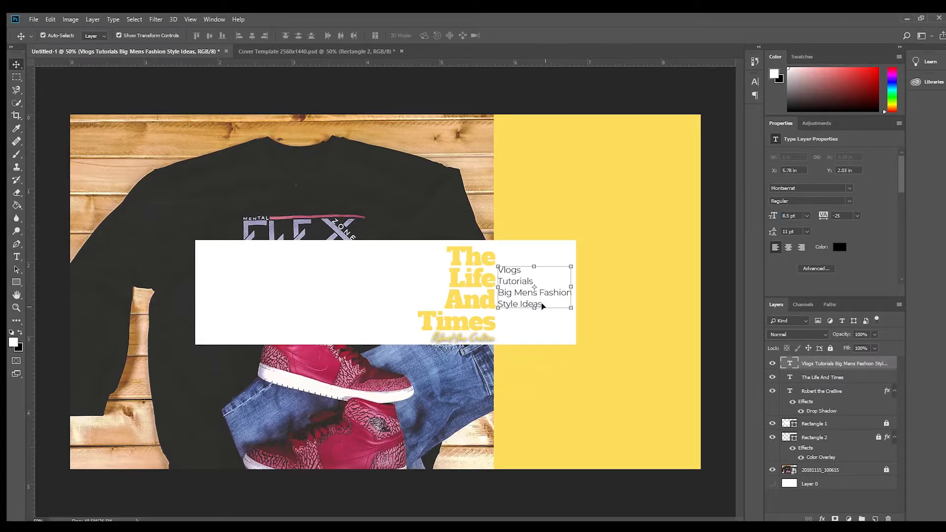
Nudge the four-line text slightly down beside the heading and hide the white rectangle layer, Rectangle 1
{"action": "left_click", "coordinate": [533, 332]}
{"action": "left_click_drag", "start_coordinate": [521, 296], "coordinate": [520, 299]}
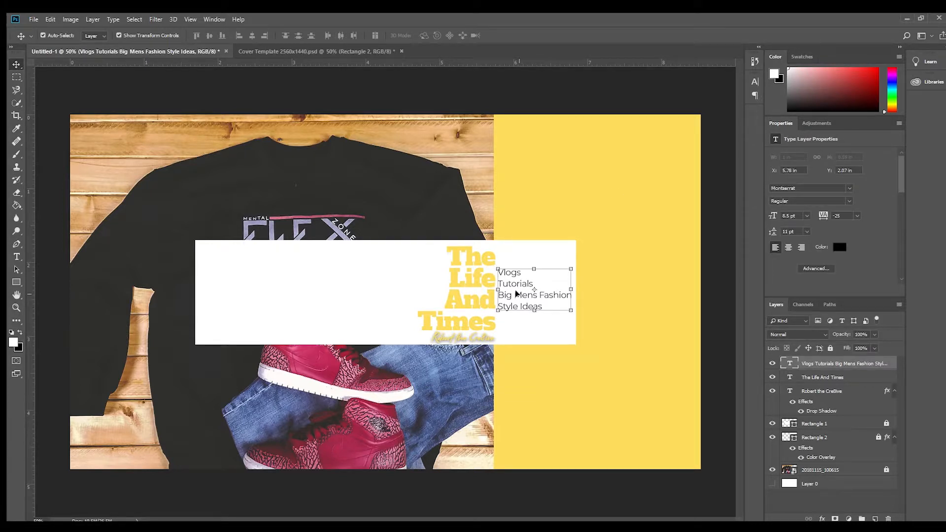
{"action": "left_click", "coordinate": [528, 333]}
{"action": "left_click", "coordinate": [772, 424]}
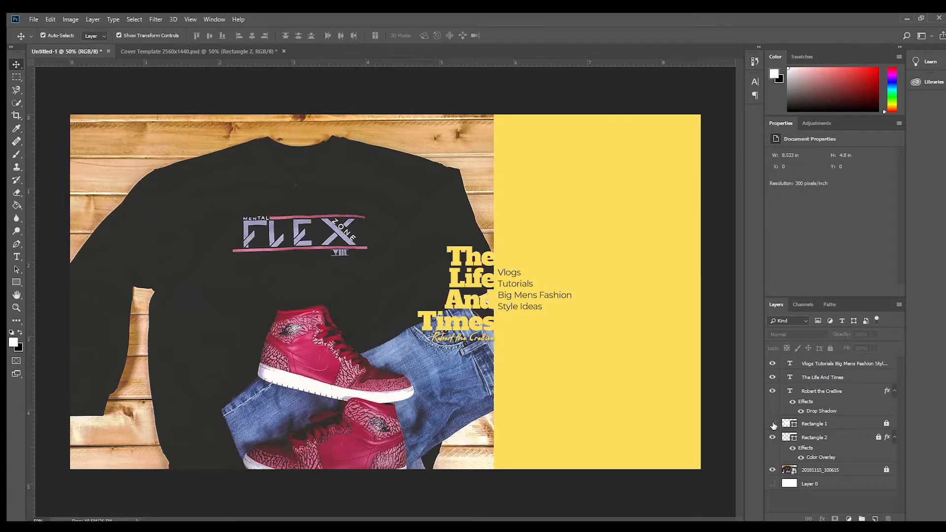
{"action": "left_click", "coordinate": [773, 423]}
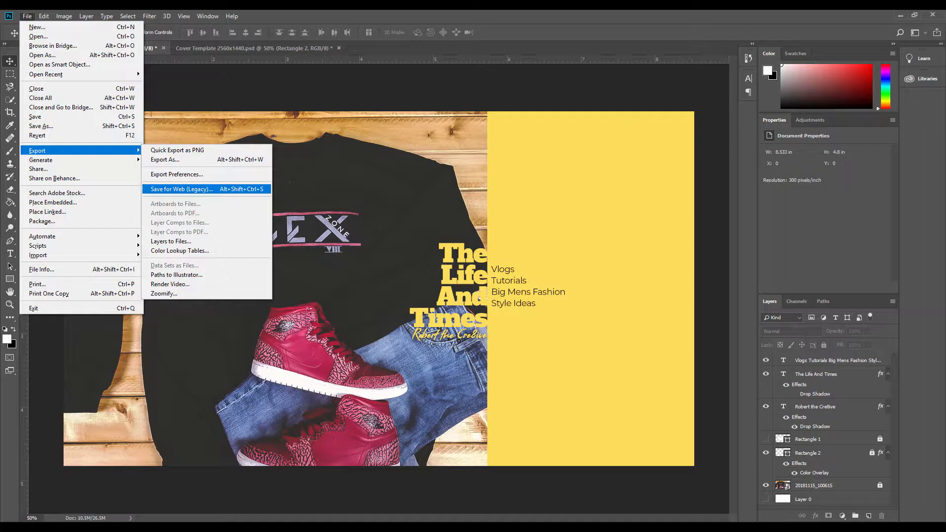
Start exporting the finished cover image with Save for Web (Legacy)
{"action": "left_click", "coordinate": [206, 189]}
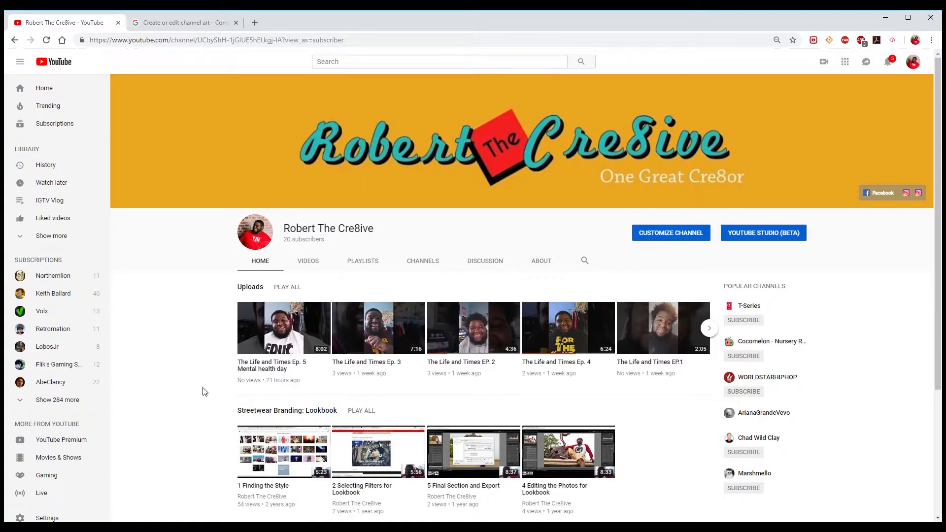
Switch to the YouTube channel page, upload Cover-Template-2560x1440-alt.jpg as the channel art and apply it with the default crop
{"action": "mouse_move", "coordinate": [608, 150]}
{"action": "left_click", "coordinate": [915, 92]}
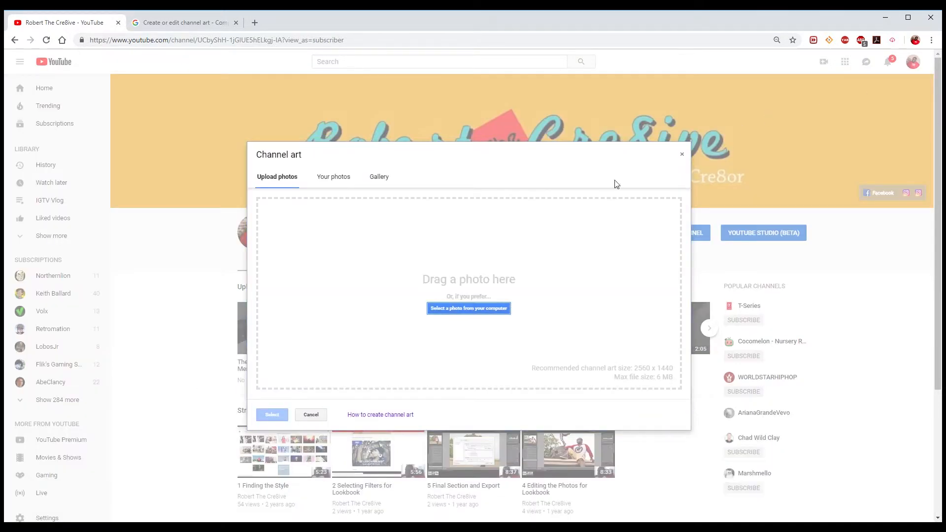
{"action": "left_click", "coordinate": [473, 308]}
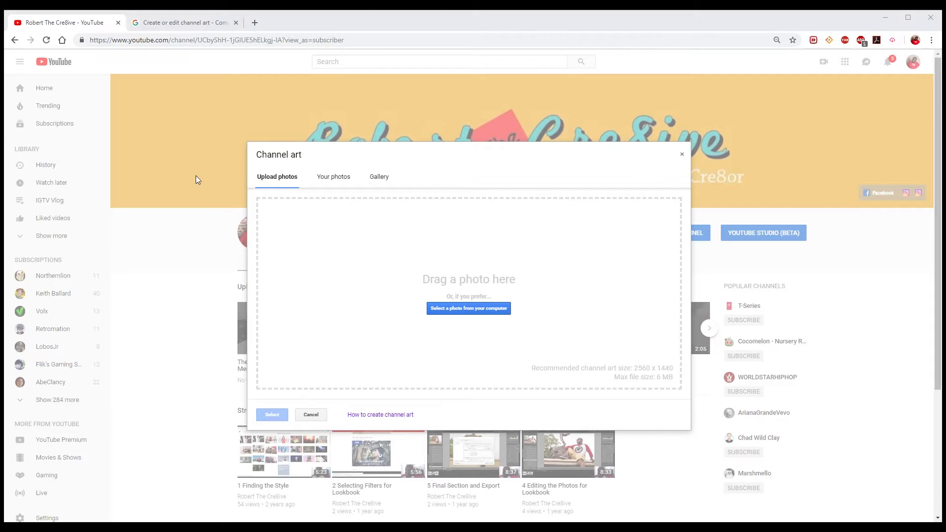
{"action": "key", "text": "Return"}
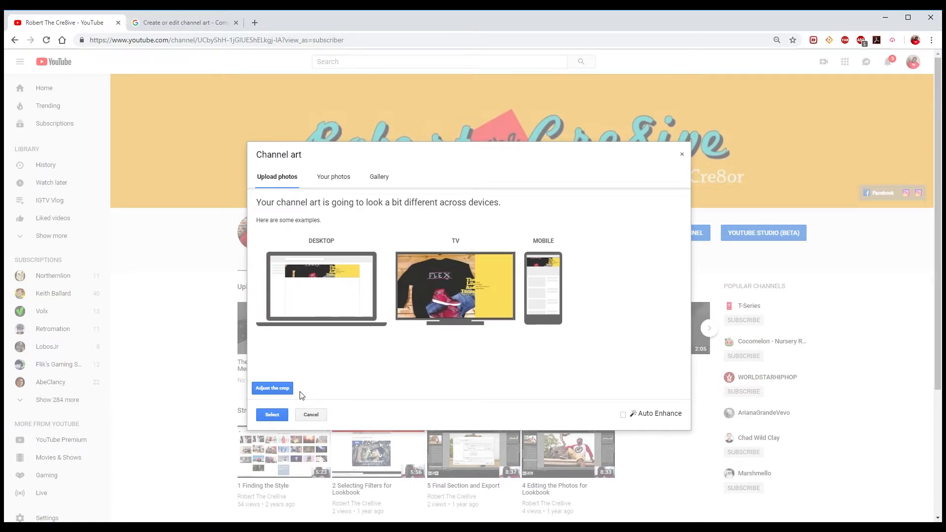
{"action": "left_click", "coordinate": [287, 390]}
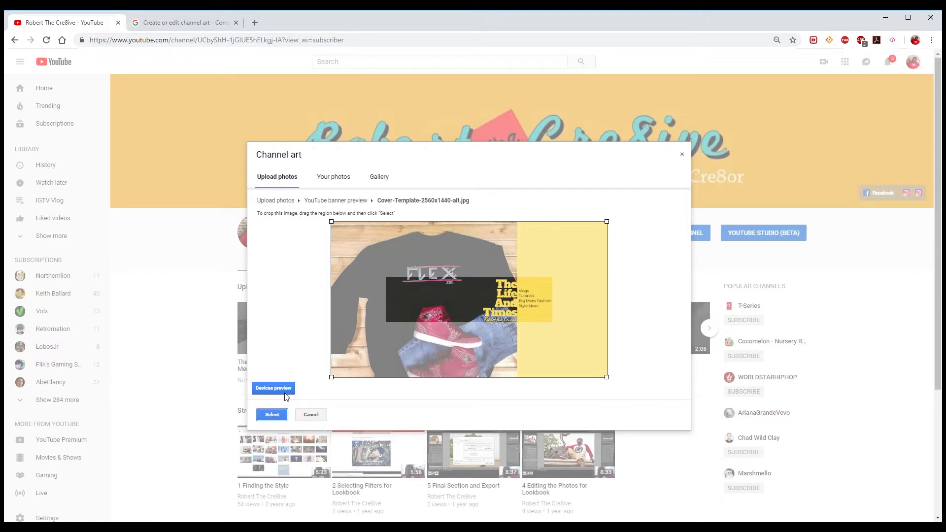
{"action": "left_click", "coordinate": [272, 415]}
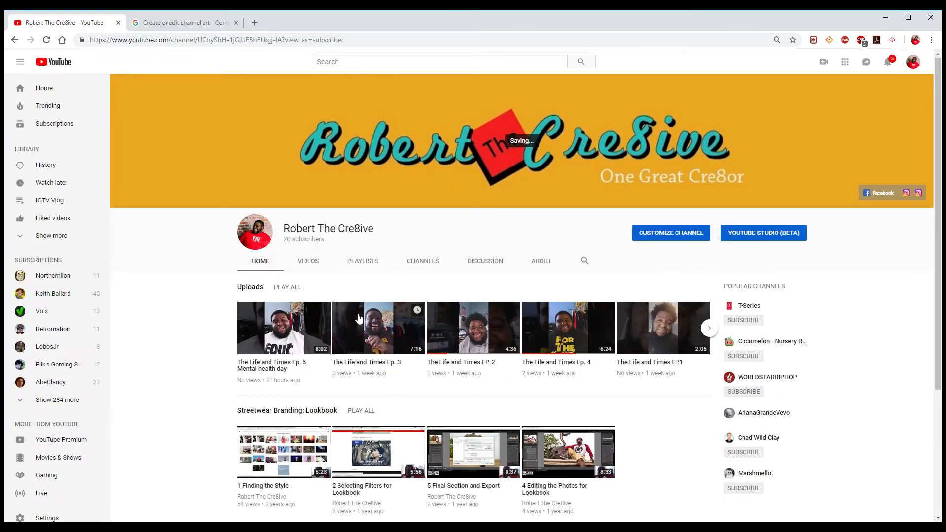